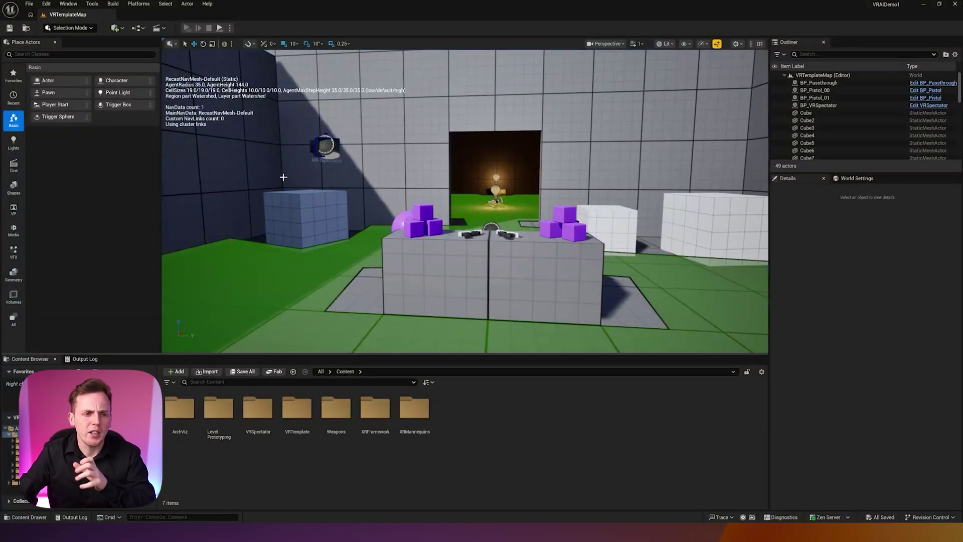
Create a new level from the template that includes a floor, sky lighting and a player start
click(29, 3)
click(45, 31)
click(488, 221)
click(528, 336)
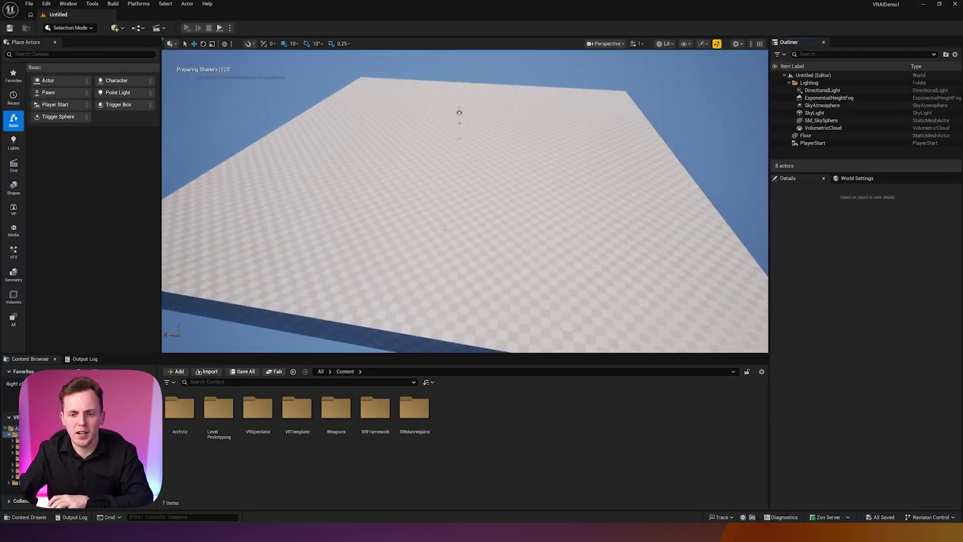
right_drag(443, 228, 457, 215)
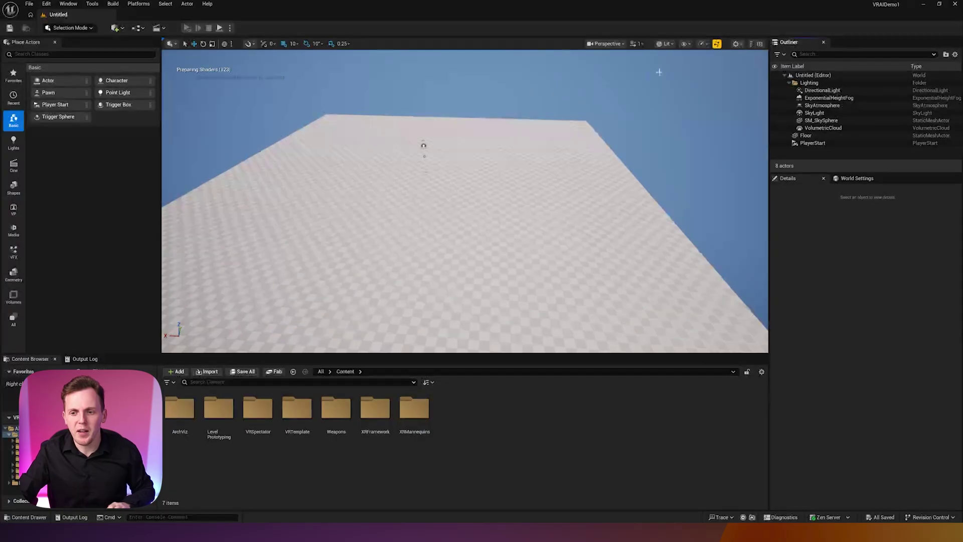
Lower the PlayerStart towards the floor to a Z location of about 12
click(812, 143)
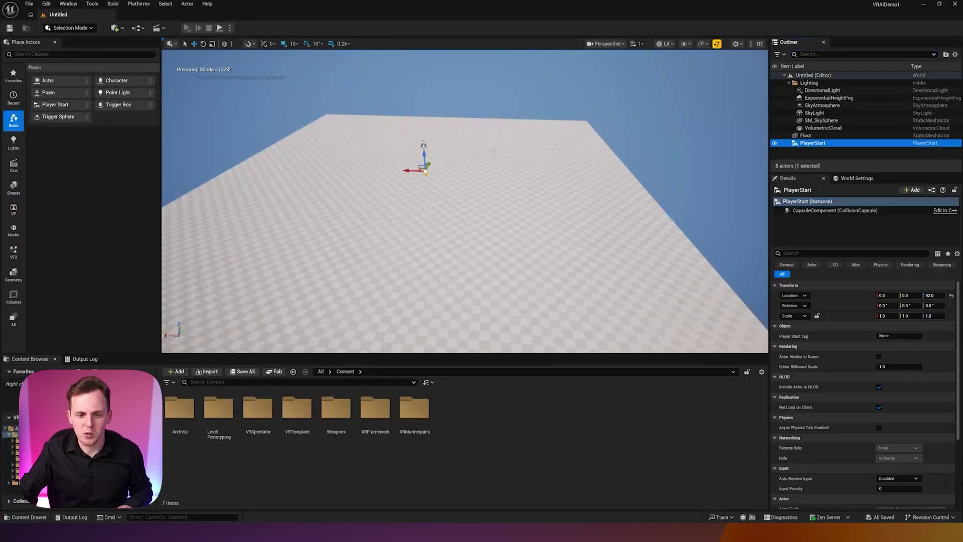
right_drag(457, 216, 461, 208)
key(f)
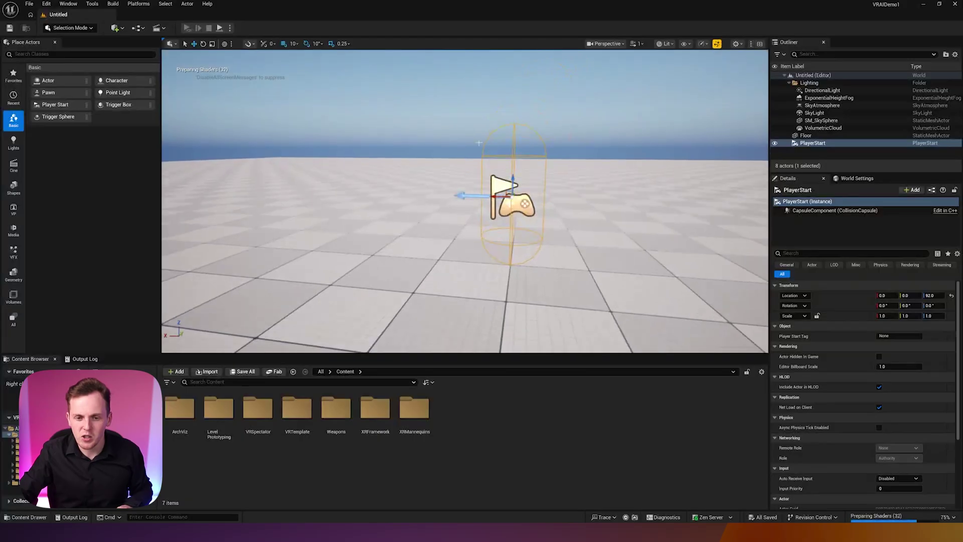
drag(512, 178, 511, 242)
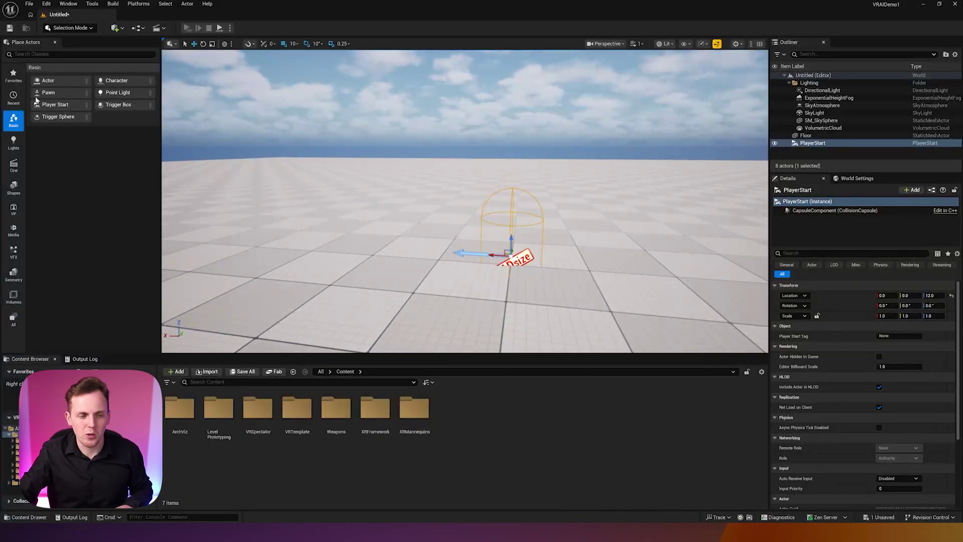
Place a Nav Mesh Bounds Volume on the floor at about X 270, Y 140, Z 0
click(81, 54)
text(n)
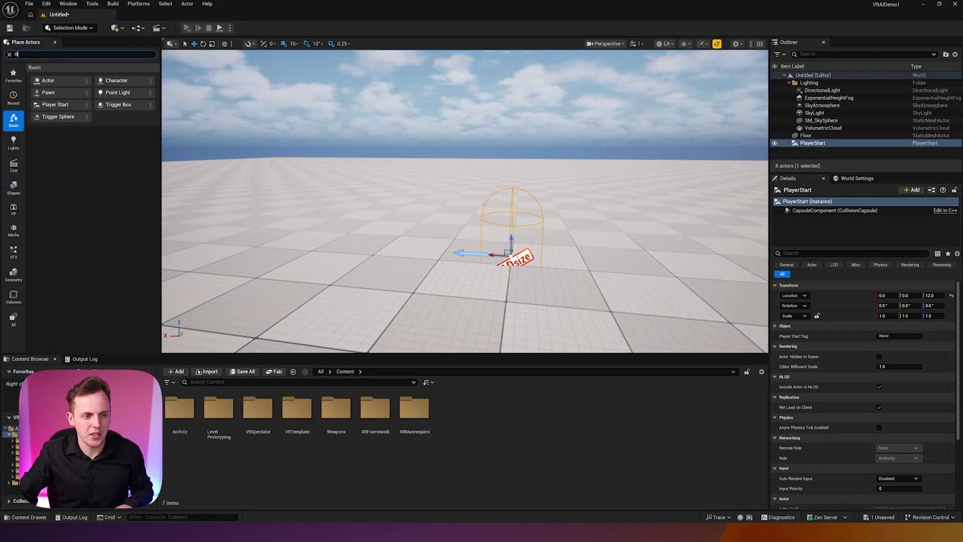
text(avmes)
drag(71, 73, 371, 223)
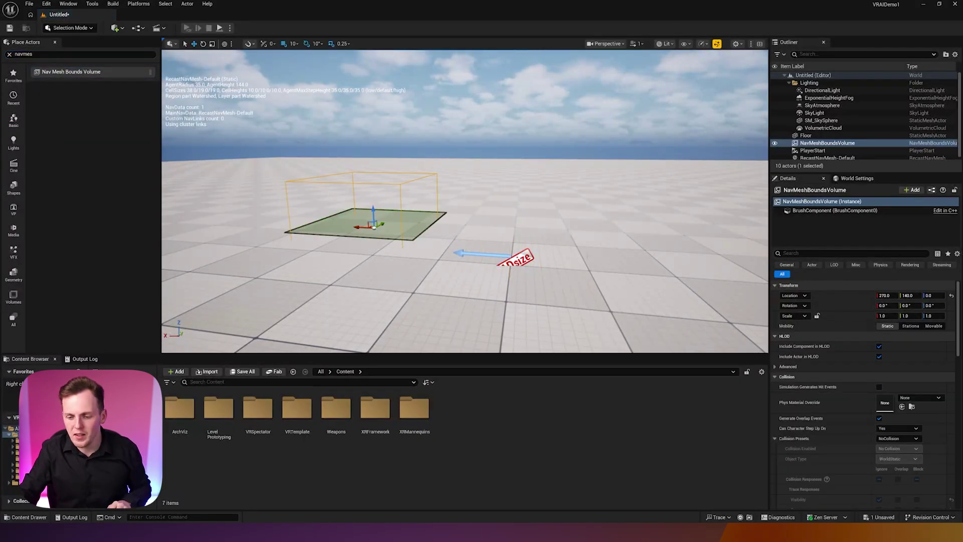
Scale the nav mesh bounds volume to 100 on the X, Y and Z axes
click(884, 315)
text(100)
key(Tab)
key(Tab)
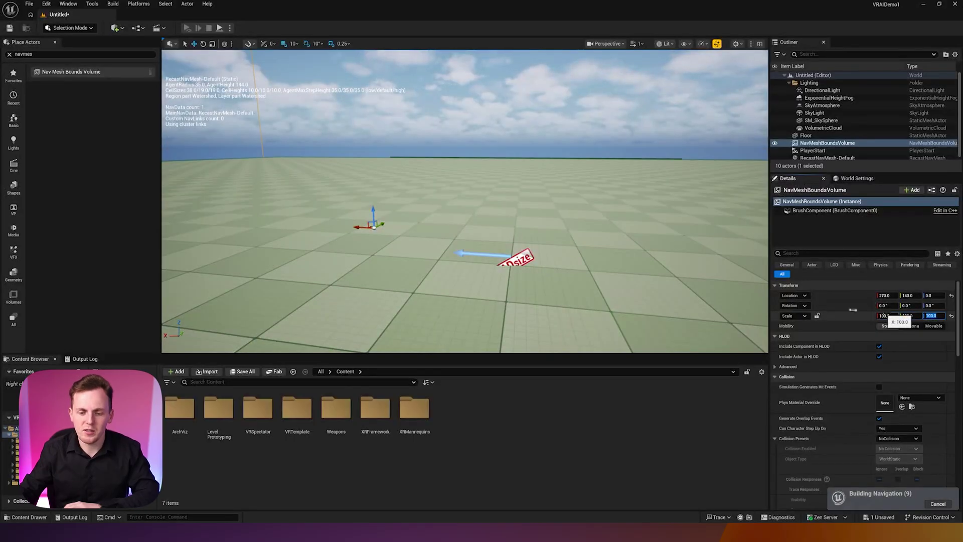
Set the Floor's collision preset to BlockAll
click(502, 281)
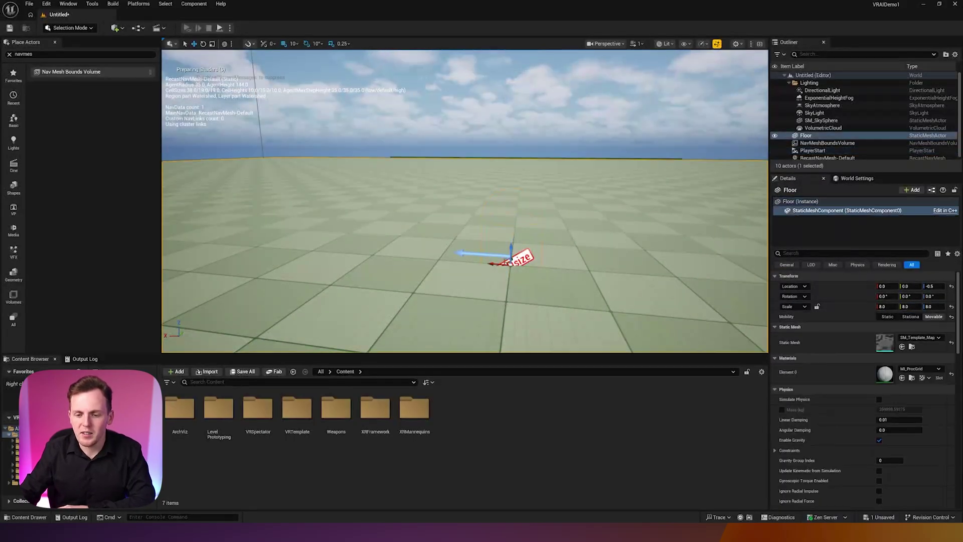
scroll(506, 264, down, 5)
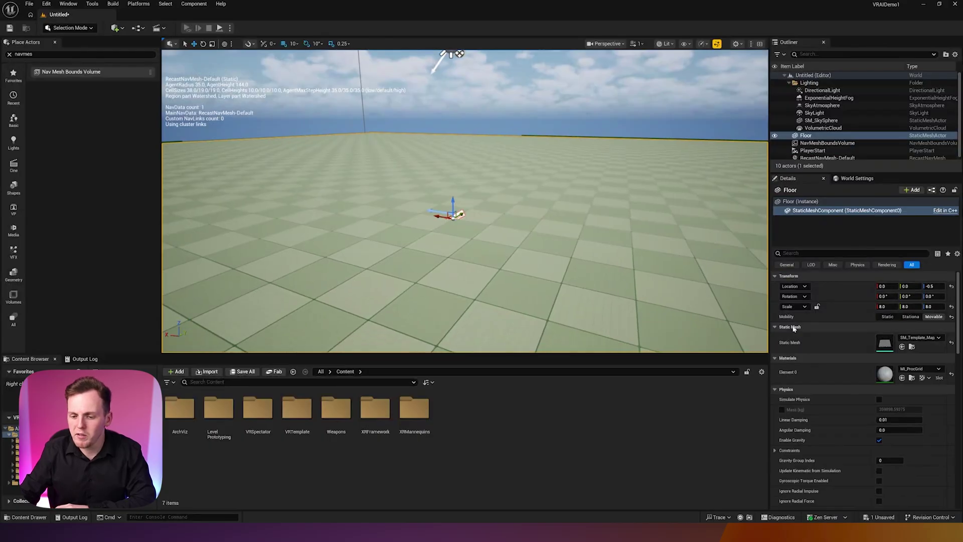
scroll(802, 351, down, 8)
click(888, 387)
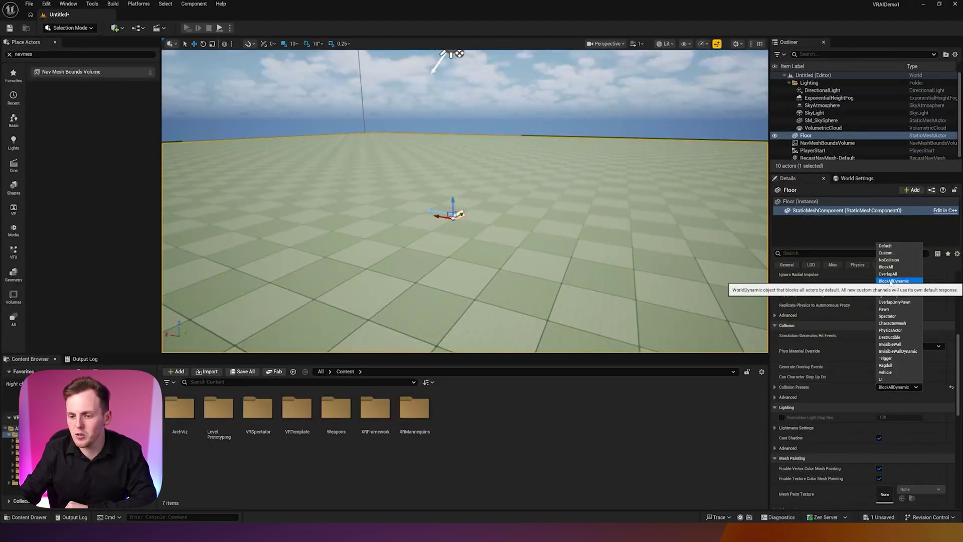
click(886, 267)
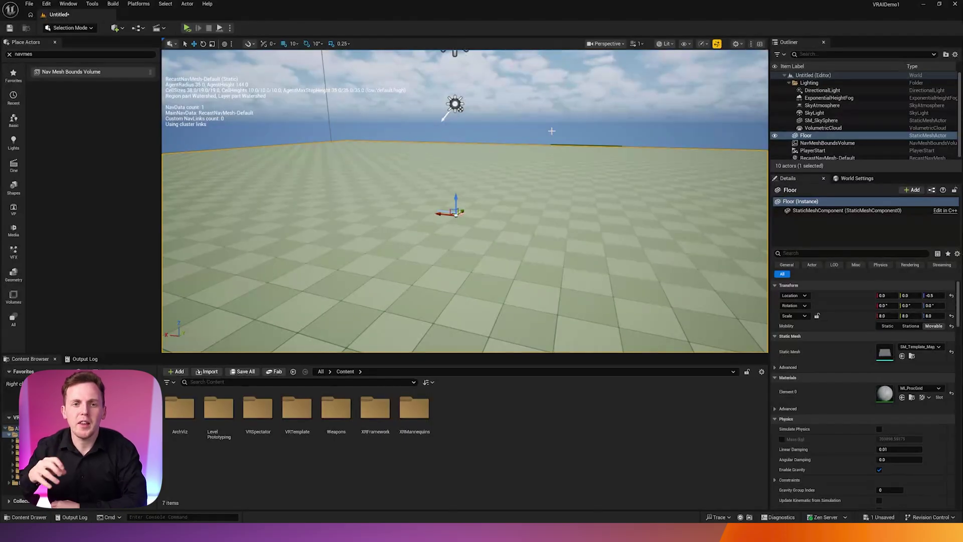
Set the level's GameMode Override to BP_XRGameMode in the world settings
click(855, 179)
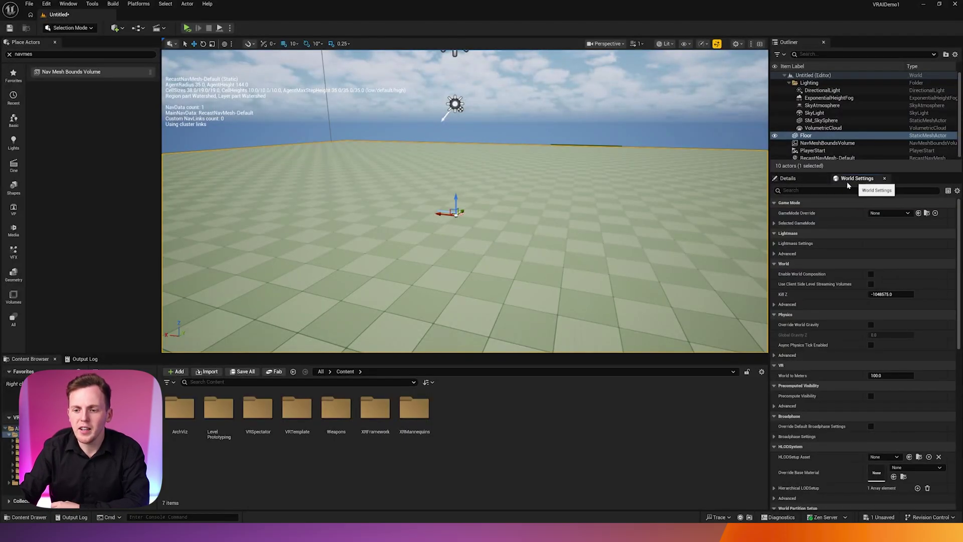
click(881, 212)
click(897, 247)
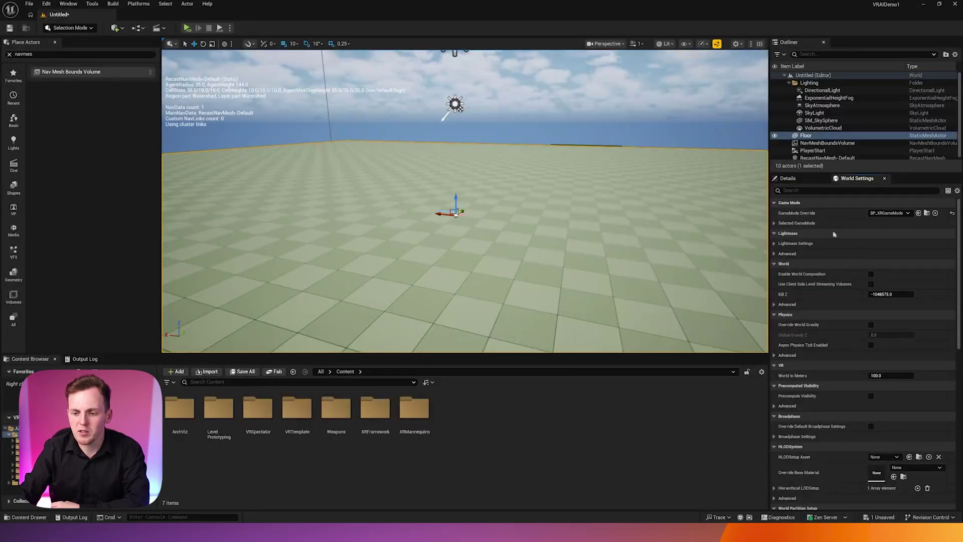
Locate the game mode's default pawn class, BP_XRPawn, among the project assets and open it for editing
click(775, 224)
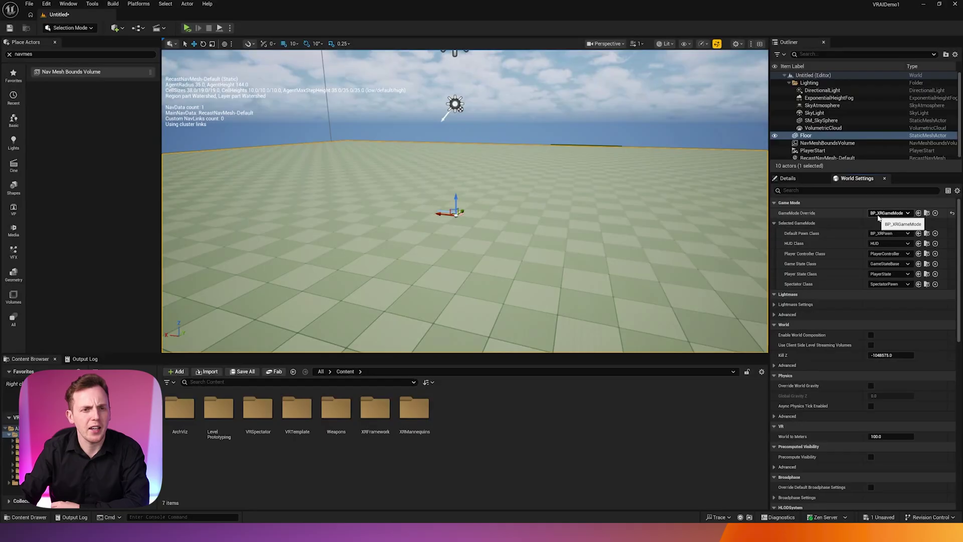
click(926, 234)
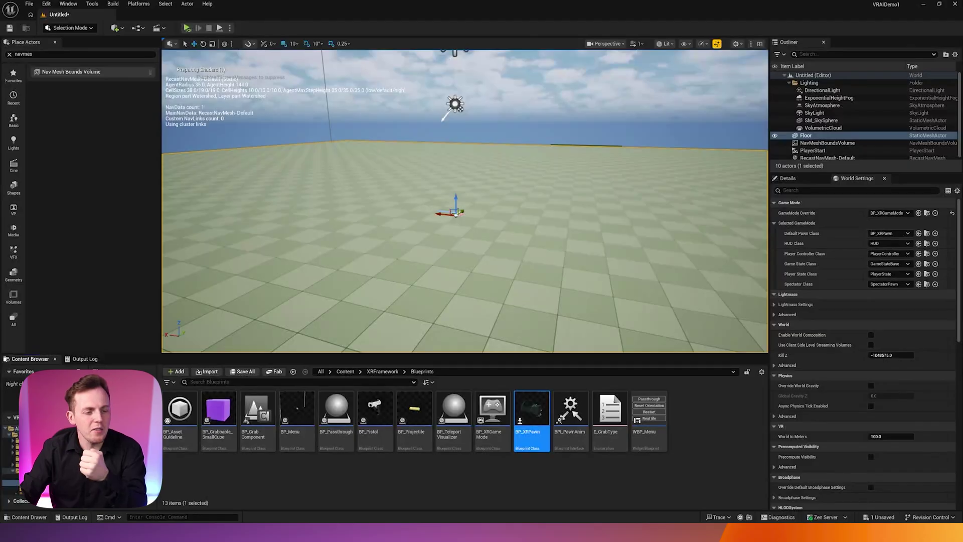
double_click(531, 416)
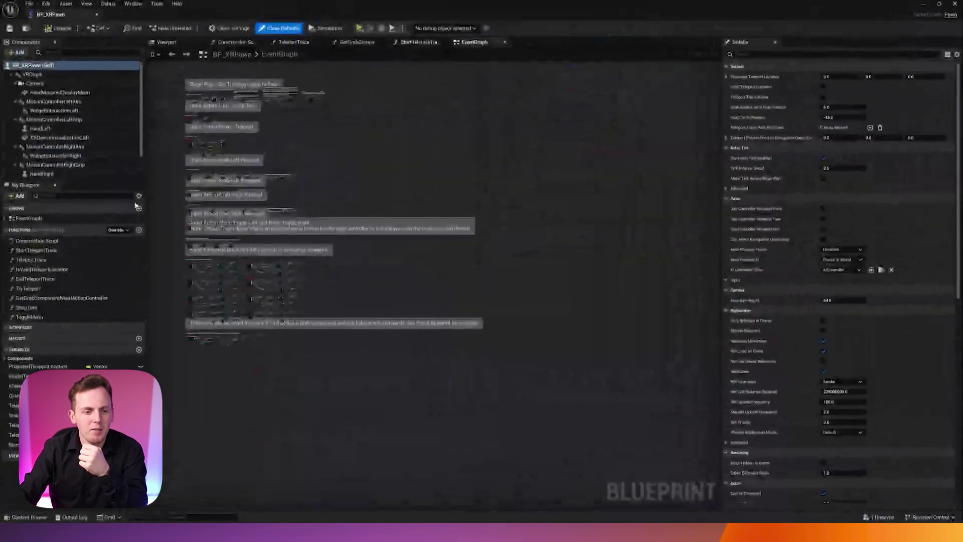
Add a Sphere Collision component as a child of HandLeft in the pawn's component hierarchy
click(50, 174)
click(41, 128)
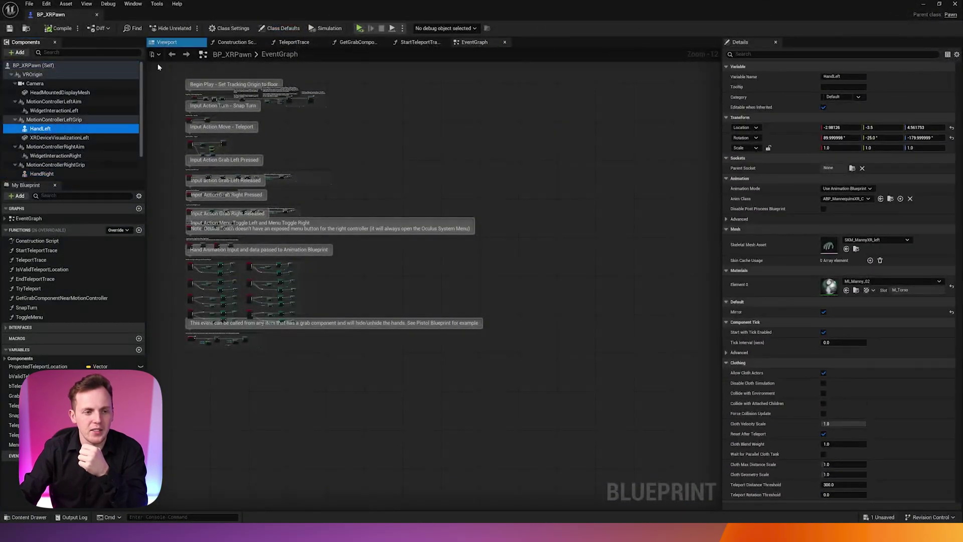
click(48, 173)
click(43, 128)
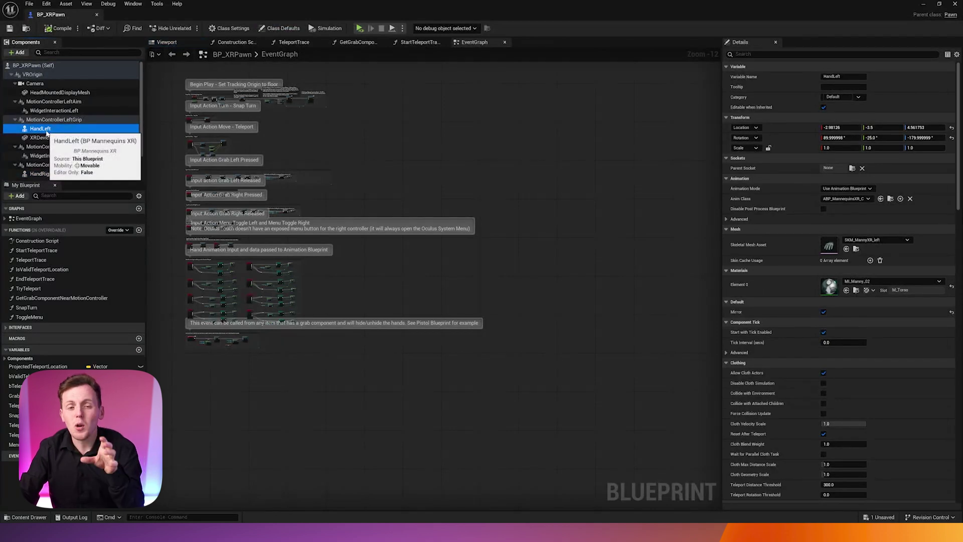
click(22, 53)
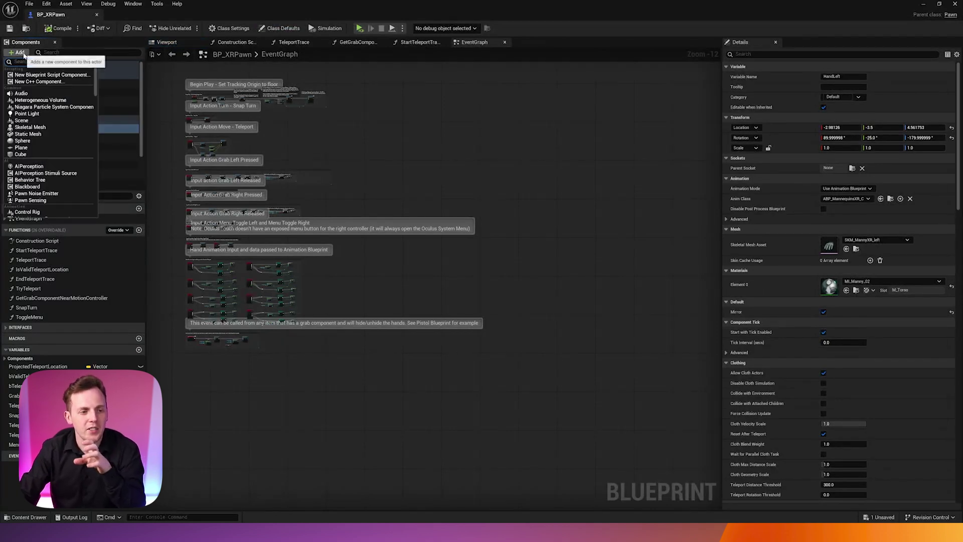
text(sphere)
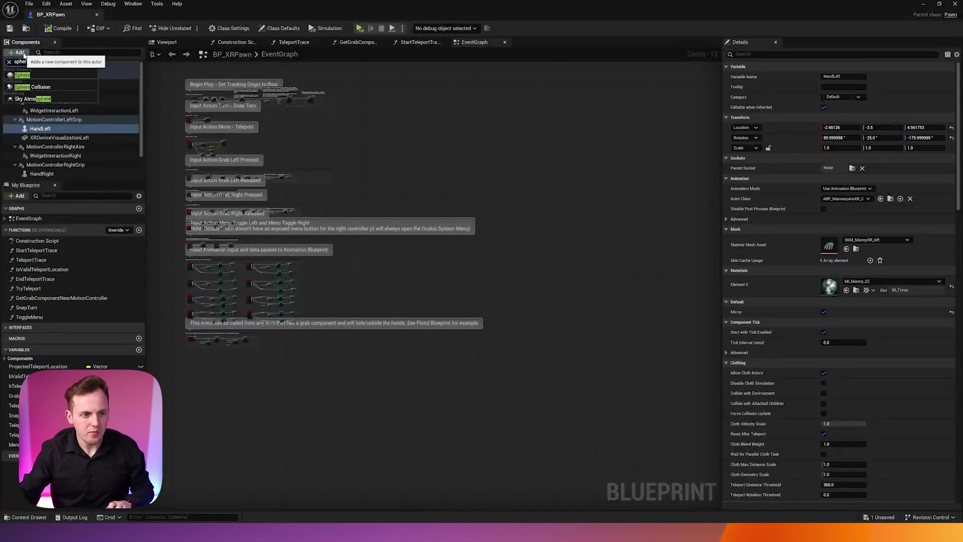
click(35, 86)
click(60, 147)
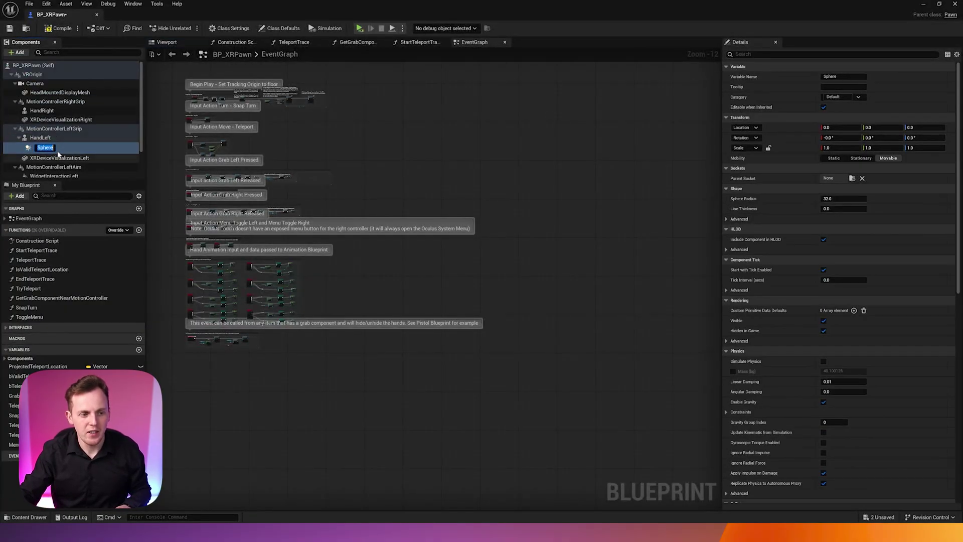
mouse_move(52, 150)
mouse_down()
mouse_move(30, 149)
mouse_move(46, 148)
mouse_up()
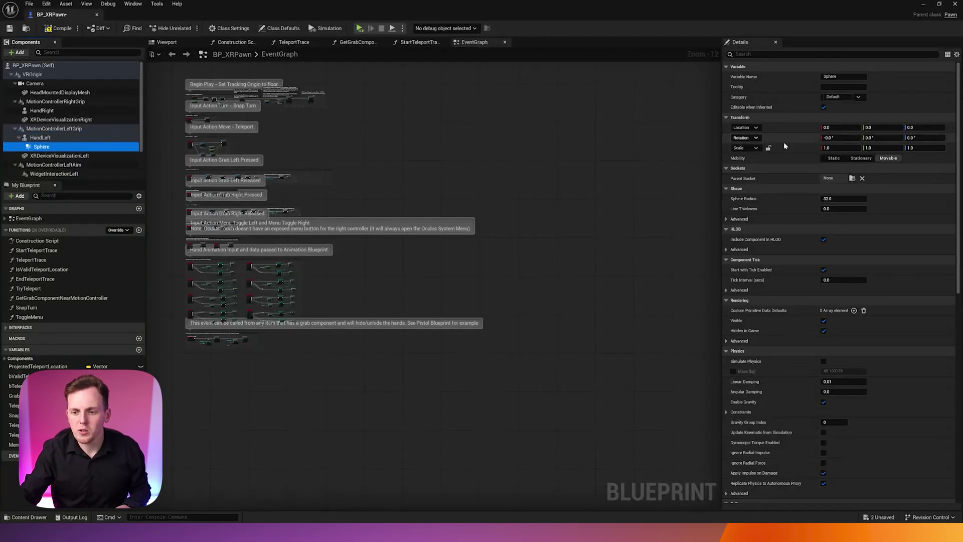
Set the new sphere's scale to 0.5 on all axes and inspect its fit around the hand in 3D
click(835, 147)
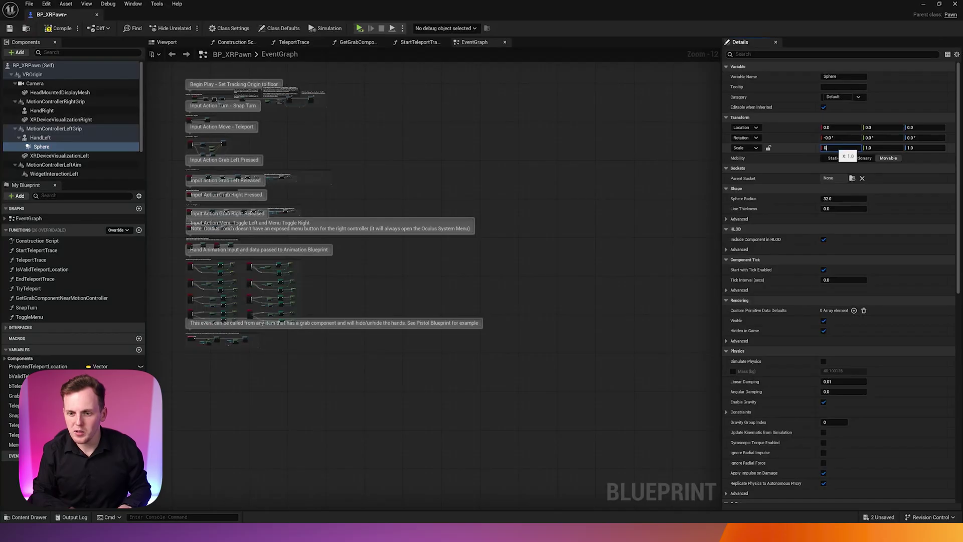
key(Tab)
text(0)
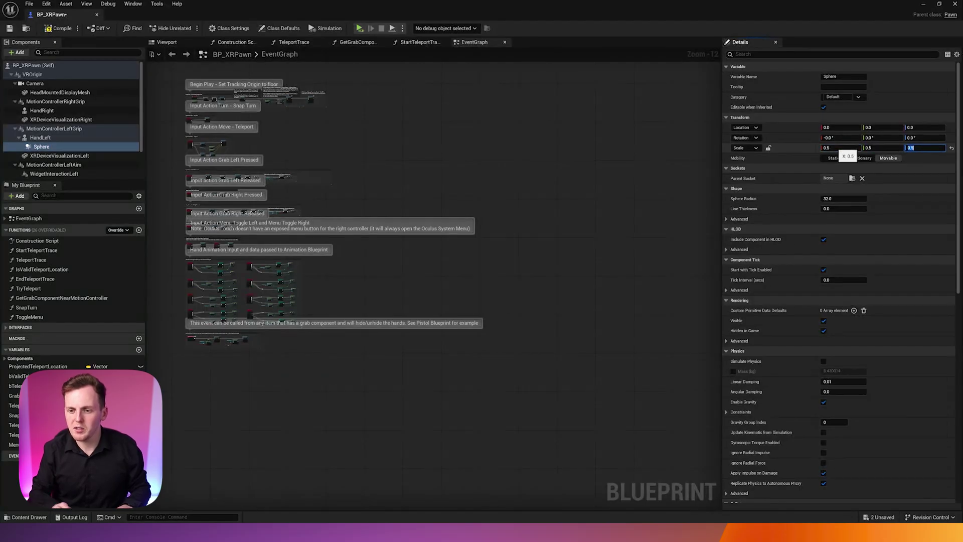
click(168, 42)
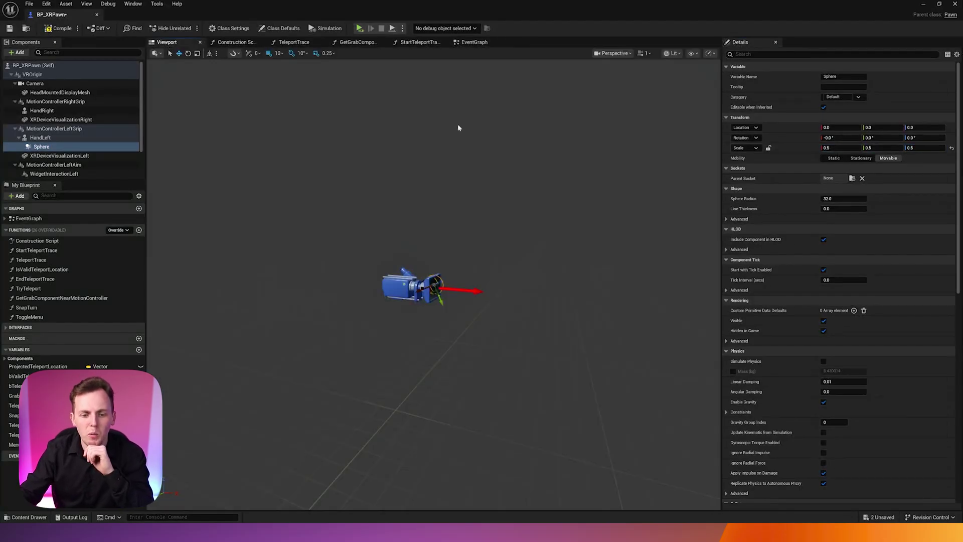
key(f)
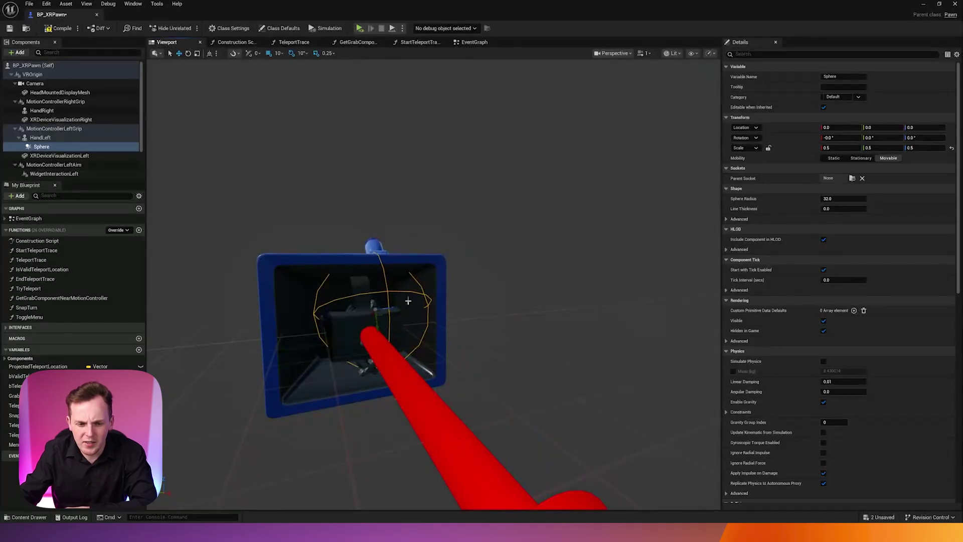
alt+drag(432, 281, 466, 284)
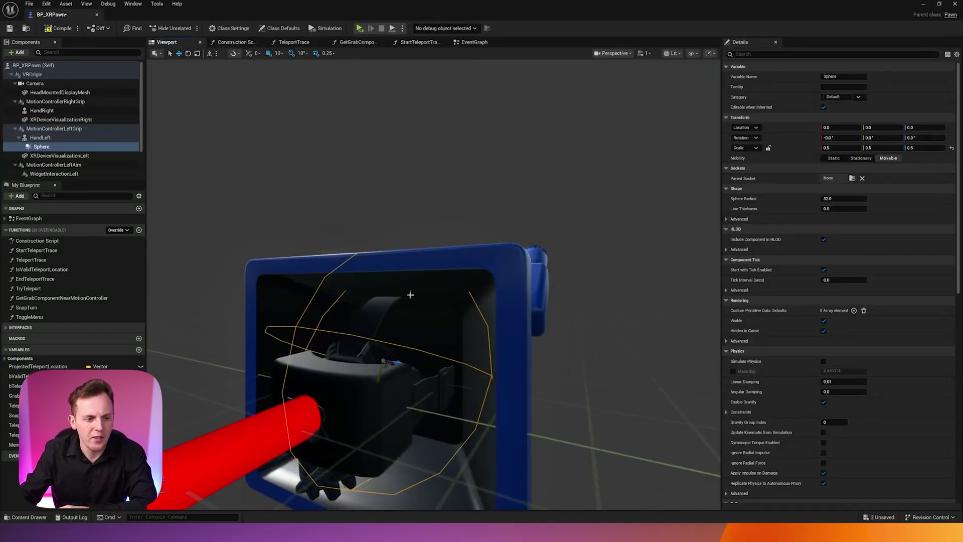
Rename the sphere collision under HandLeft to Collision_Left
right_click(45, 147)
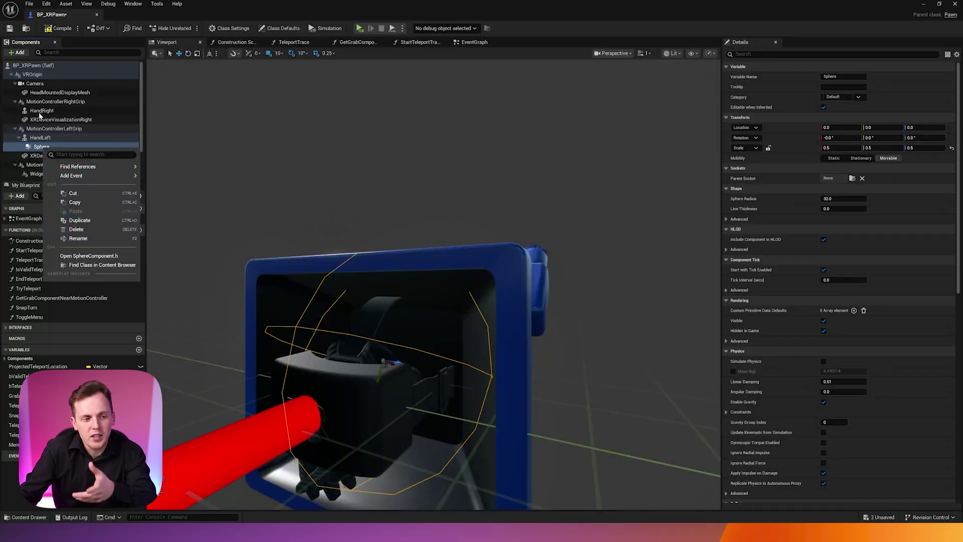
click(82, 238)
text(Collision_lef)
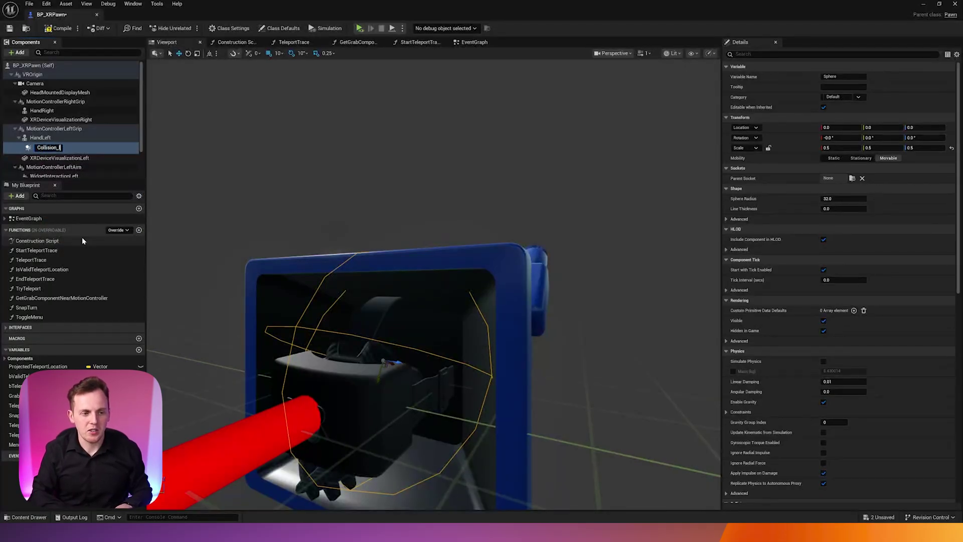
key(BackSpace)
key(BackSpace)
key(BackSpace)
text(Left)
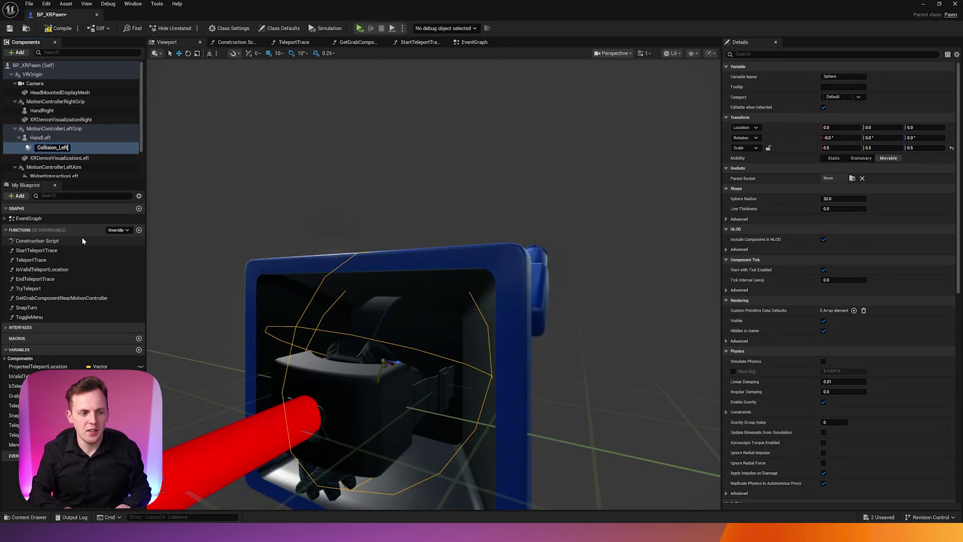
key(Return)
Add a Sphere Collision component as a child of HandRight and name it Collision_Right
scroll(70, 125, down, 2)
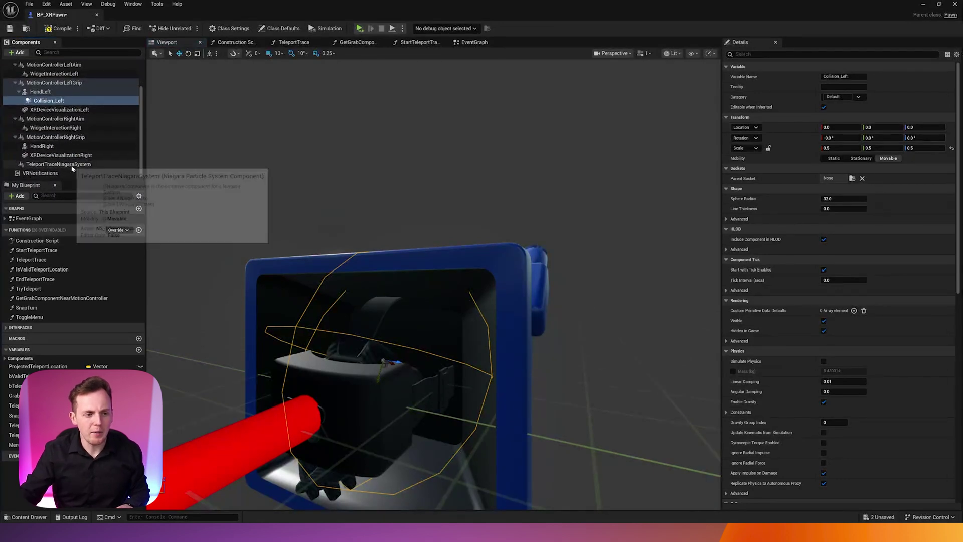
click(54, 146)
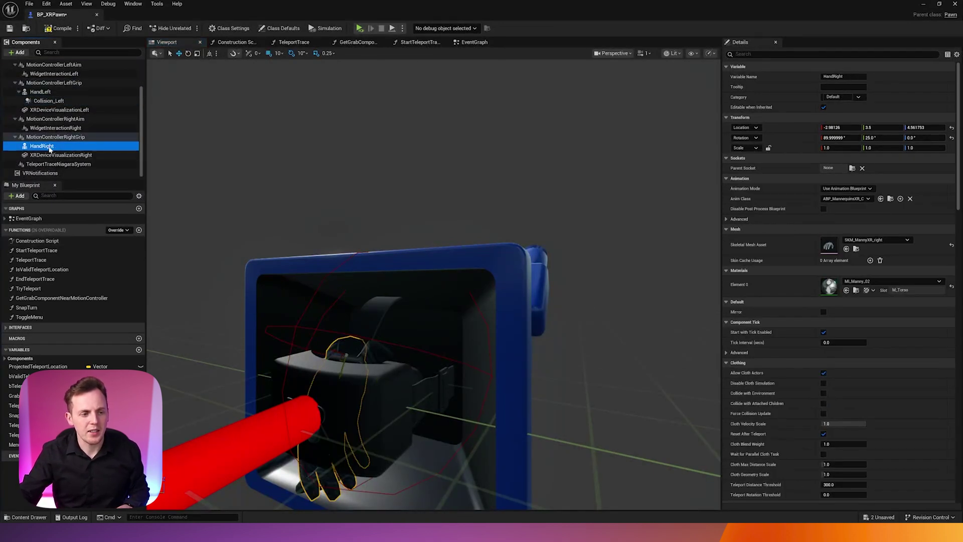
click(18, 52)
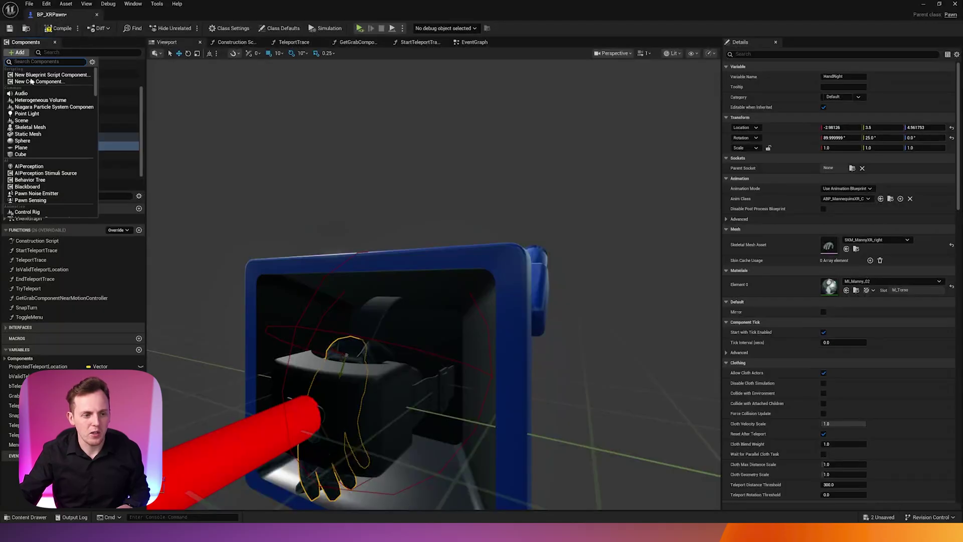
text(sphere)
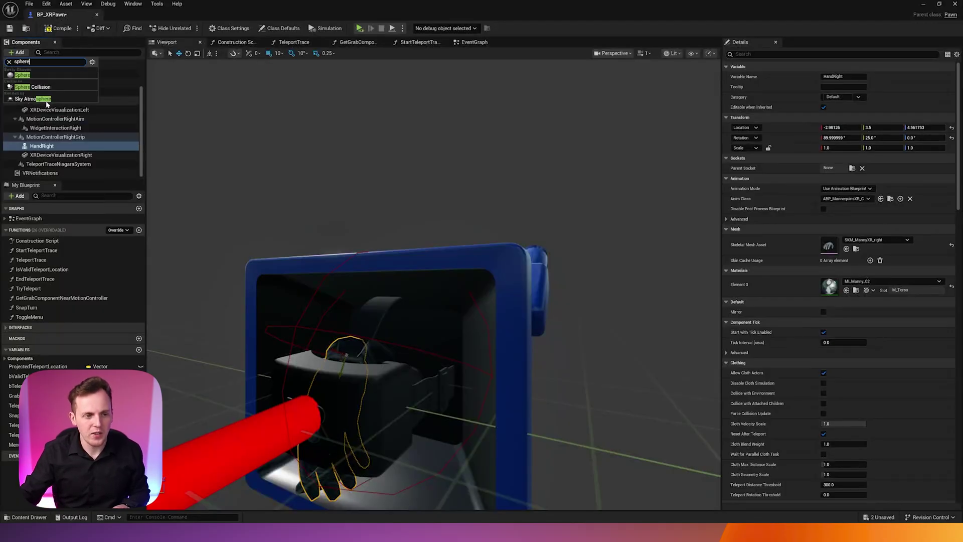
click(47, 87)
text(Collision_Right)
key(Return)
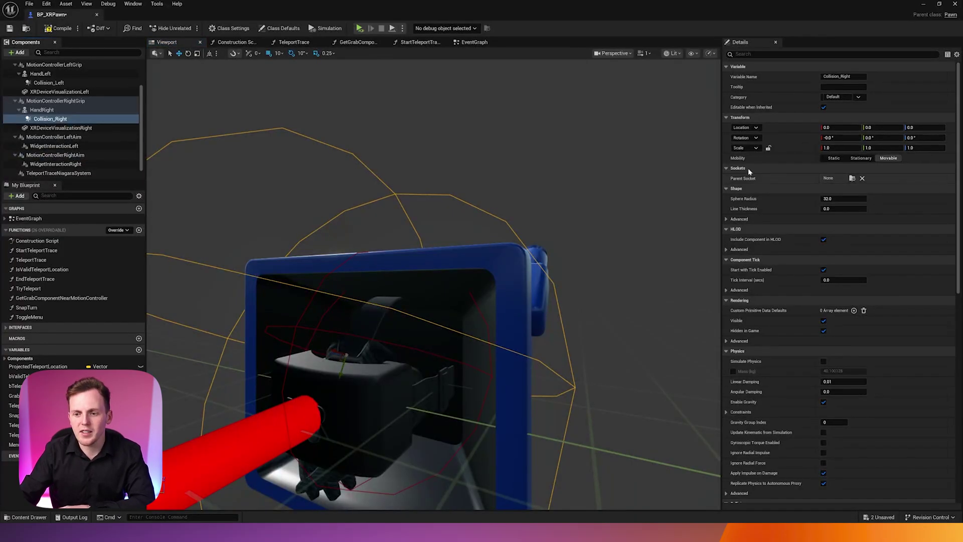
Set the scale of Collision_Right to 0.3 on all three axes
click(838, 147)
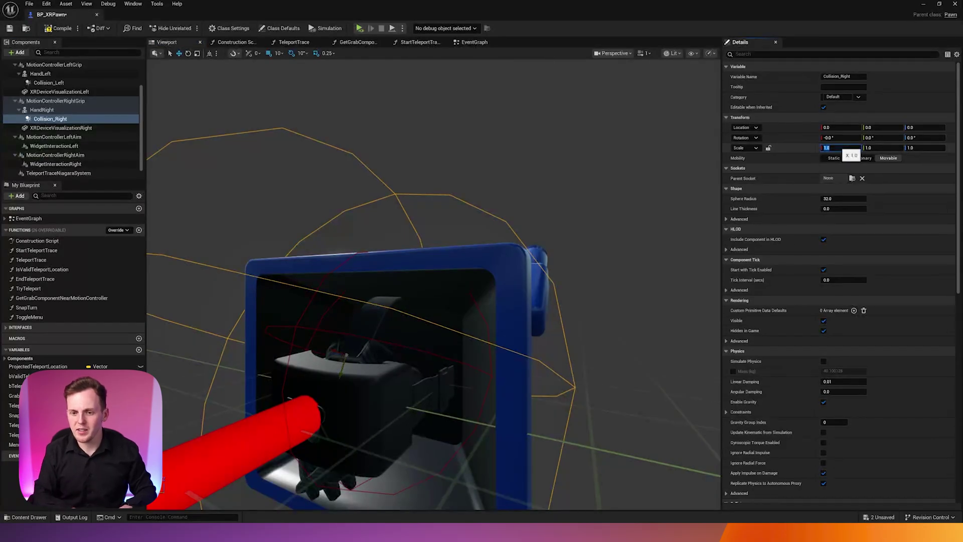
text(0.3)
key(Tab)
text(0.3)
key(Tab)
text(0)
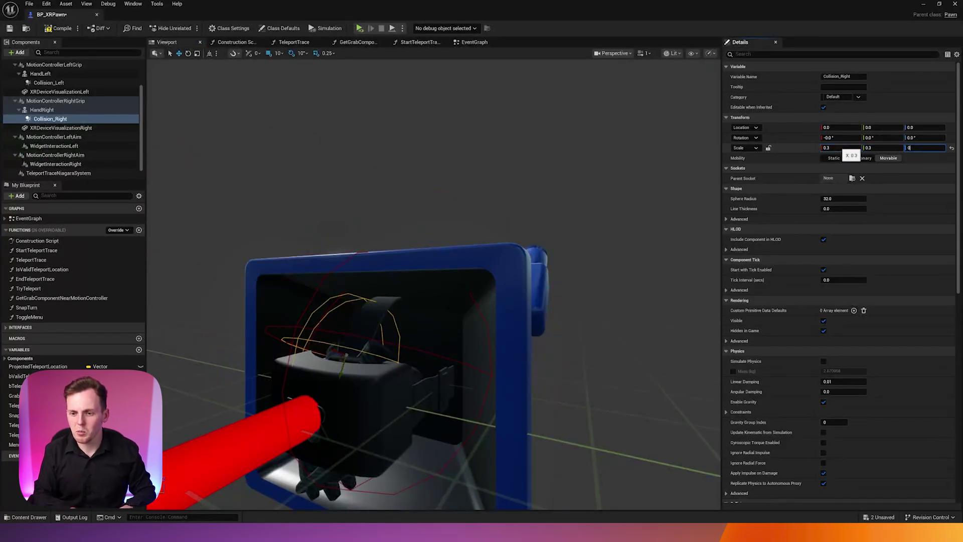
text(.3)
Set the collision preset of both Collision_Left and Collision_Right to BlockAllDynamic, and compile and close the pawn blueprint
scroll(796, 293, down, 3)
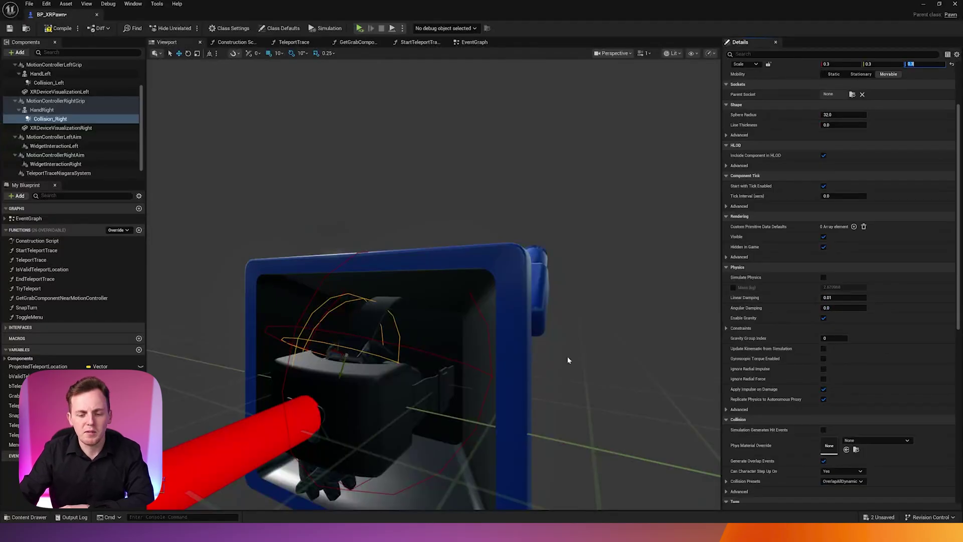
ctrl+click(69, 83)
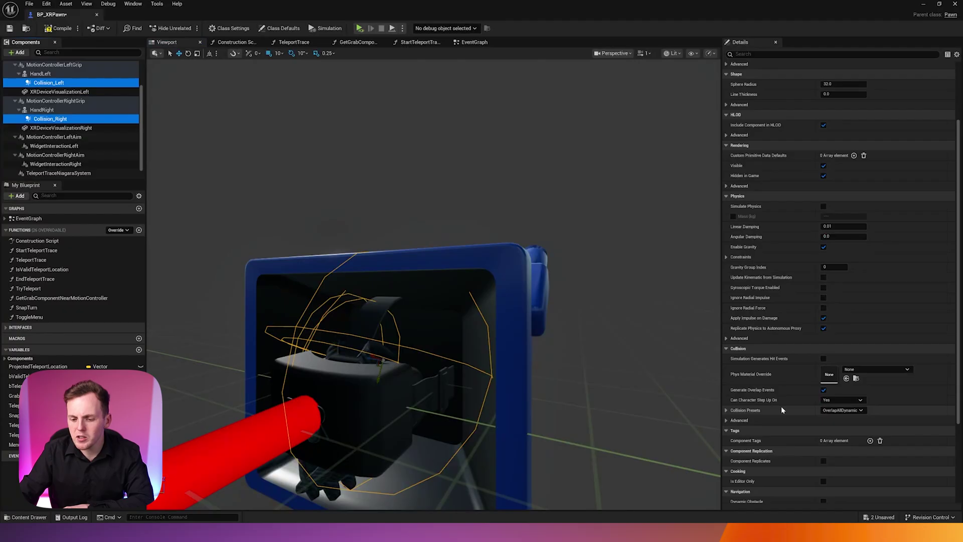
click(843, 410)
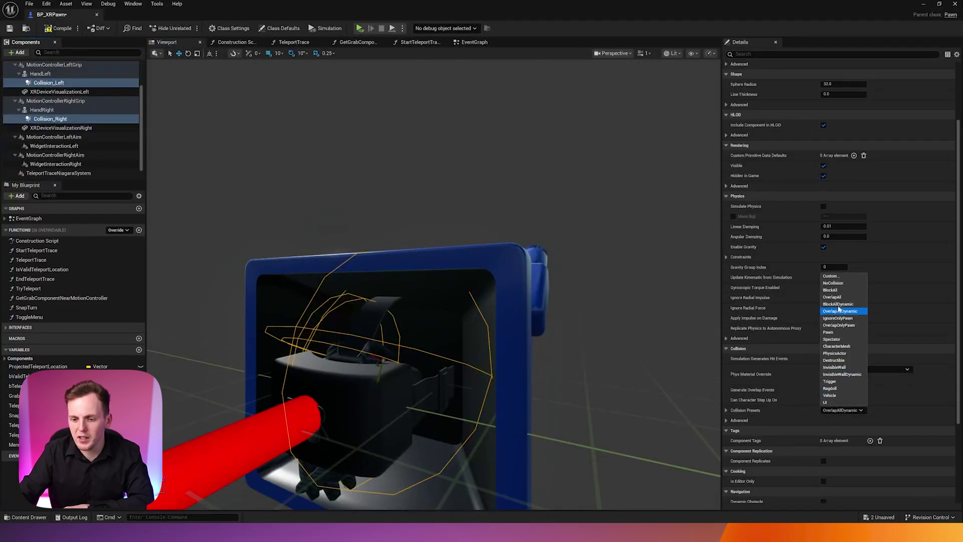
click(838, 303)
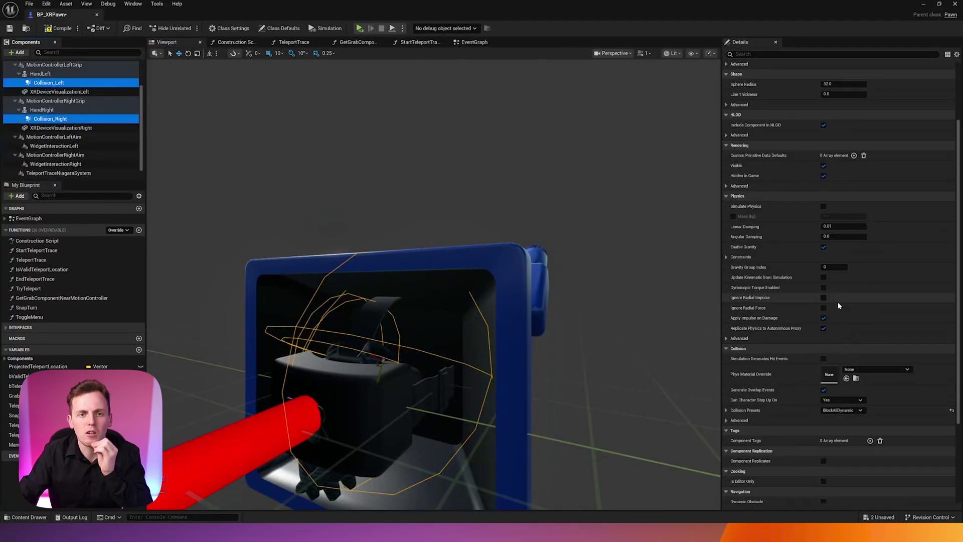
click(61, 30)
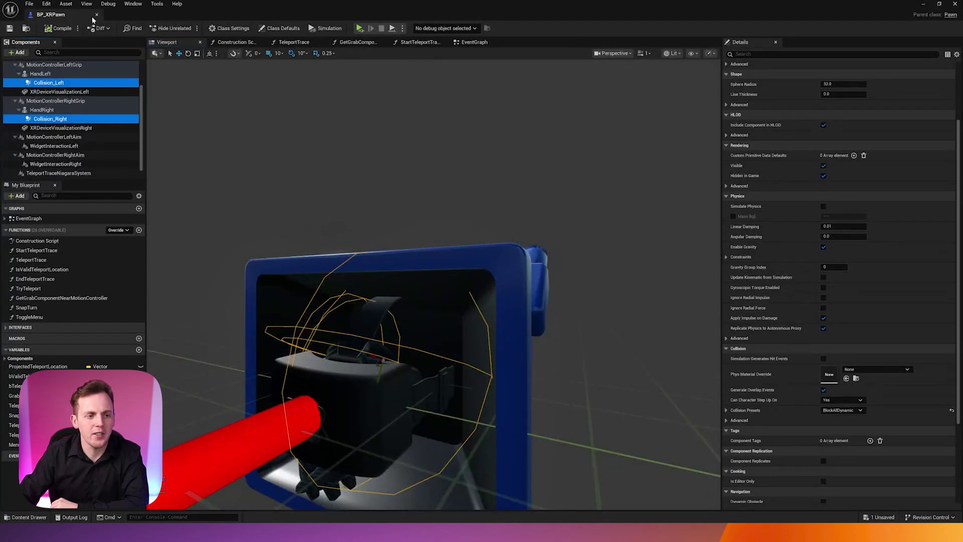
click(96, 15)
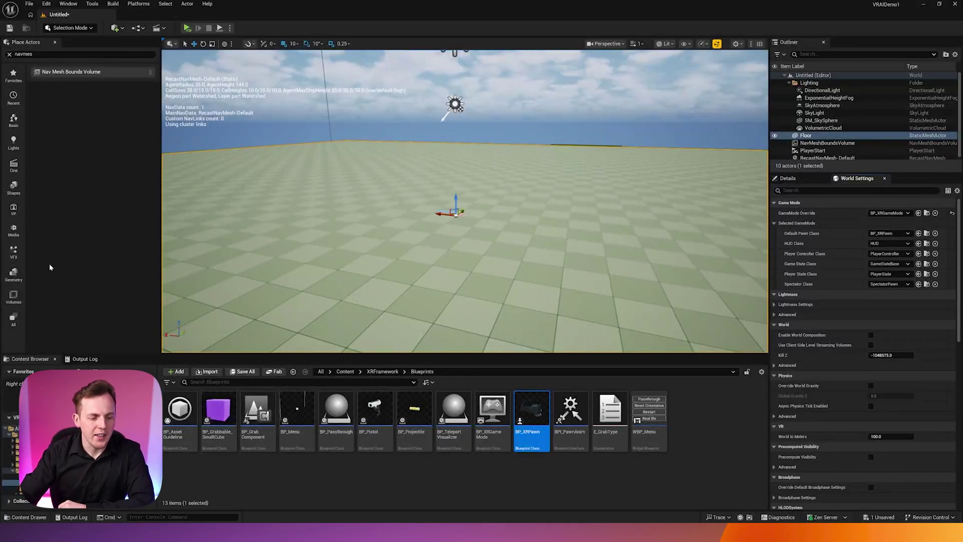
Create a folder named DoorDemo in the project's root Content folder and open it
click(344, 371)
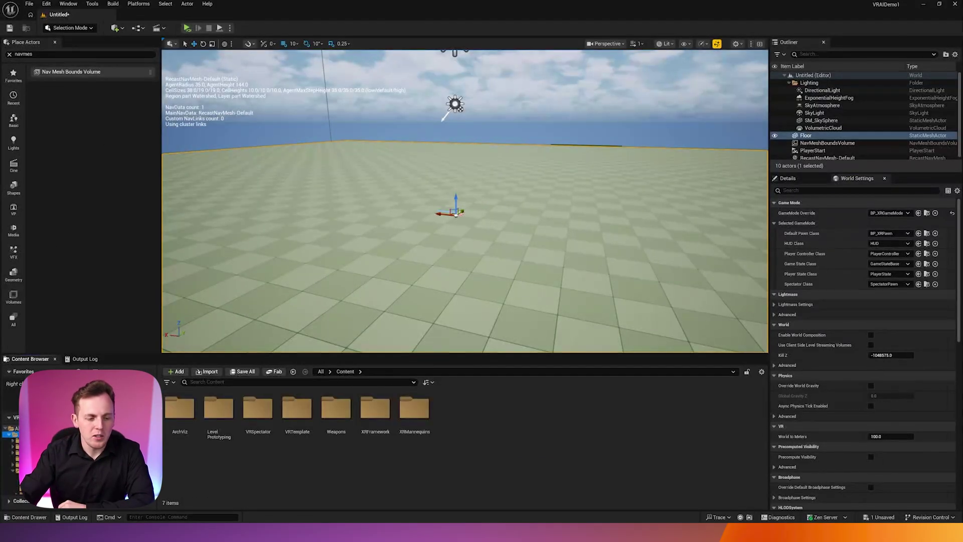
right_click(483, 419)
mouse_move(496, 411)
click(529, 164)
text(DoorB)
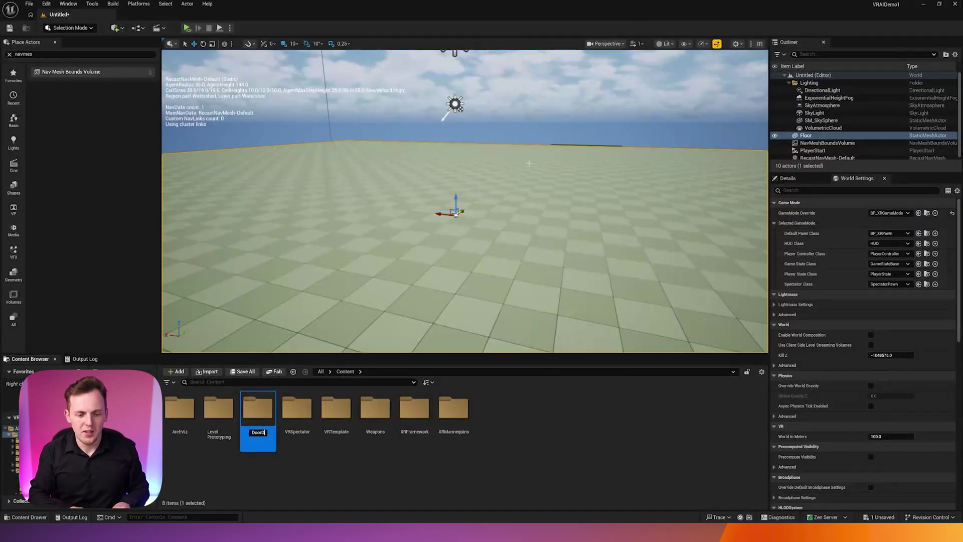
text(emo)
key(Return)
key(Return)
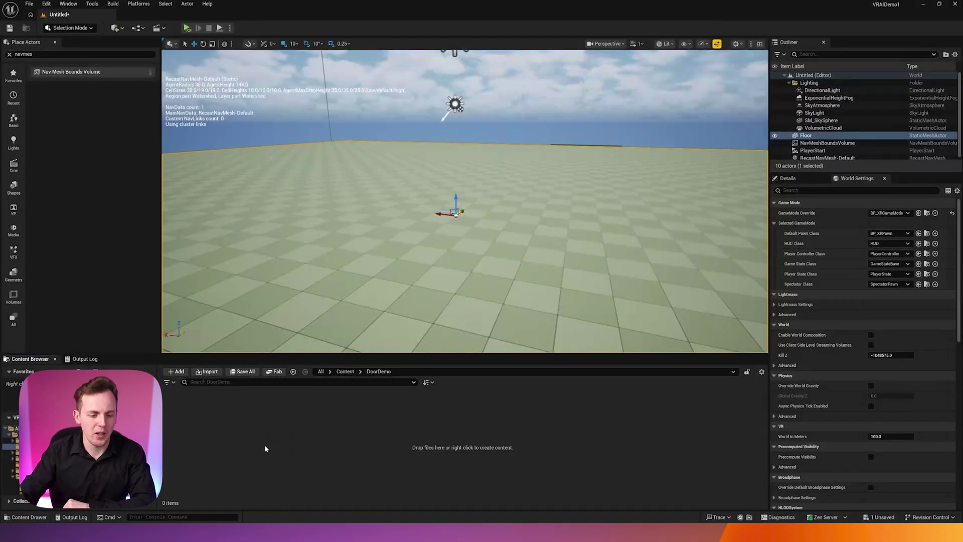
Create an Actor-based Blueprint Class named BP_SwingingDoor in the DoorDemo folder and open it for editing
right_click(233, 441)
mouse_move(265, 337)
mouse_move(258, 293)
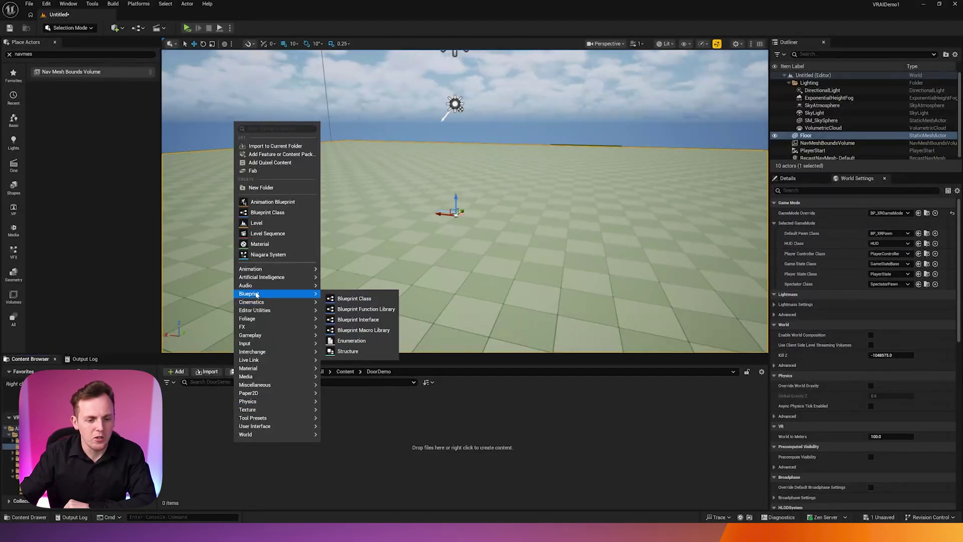
click(338, 300)
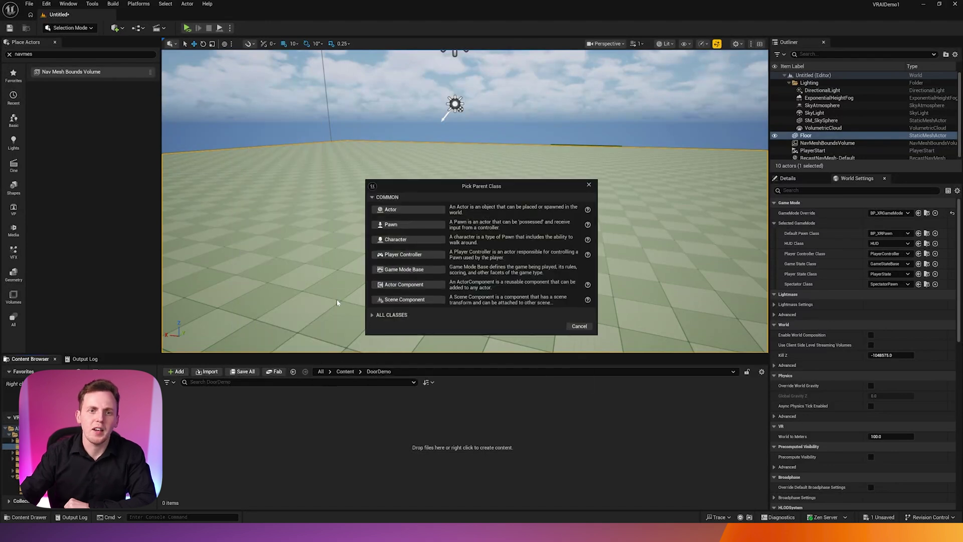
click(408, 214)
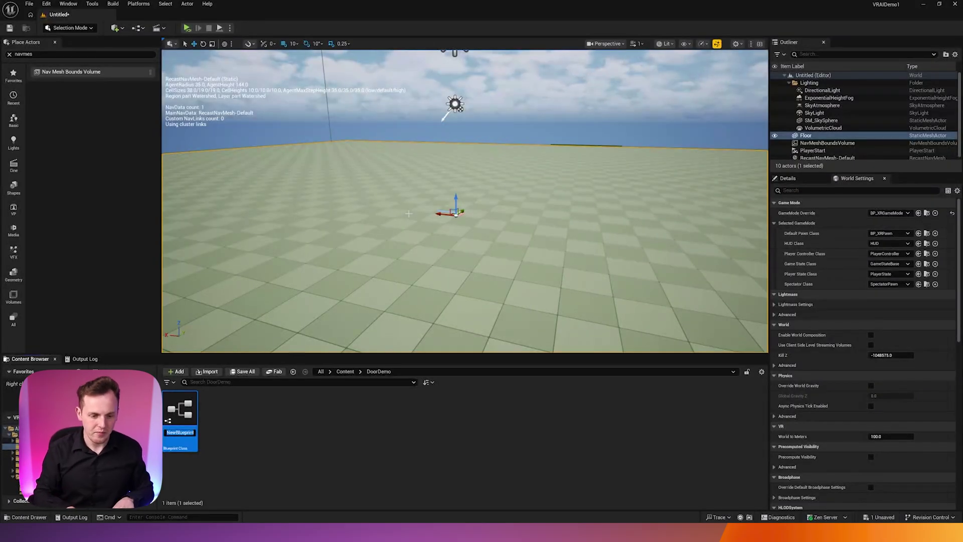
text(BP)
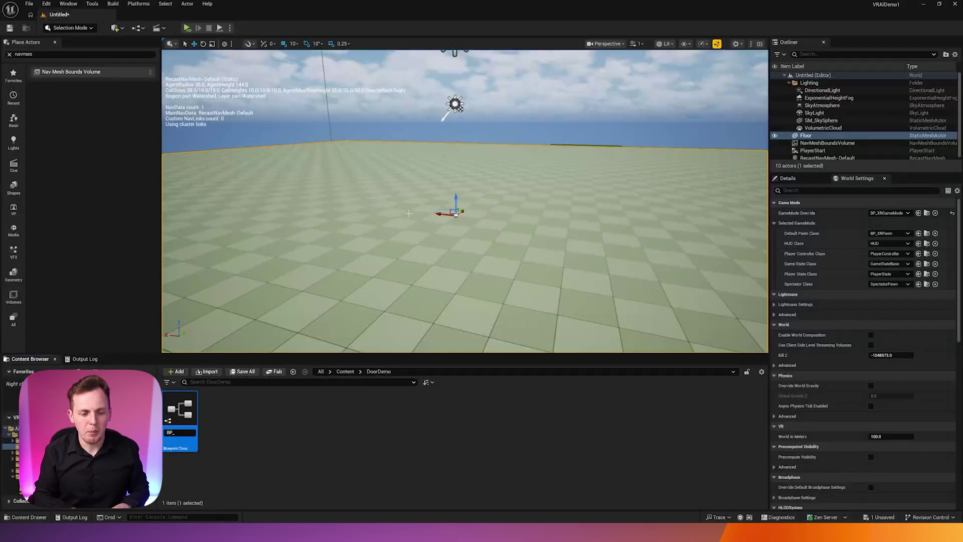
text(_Swing)
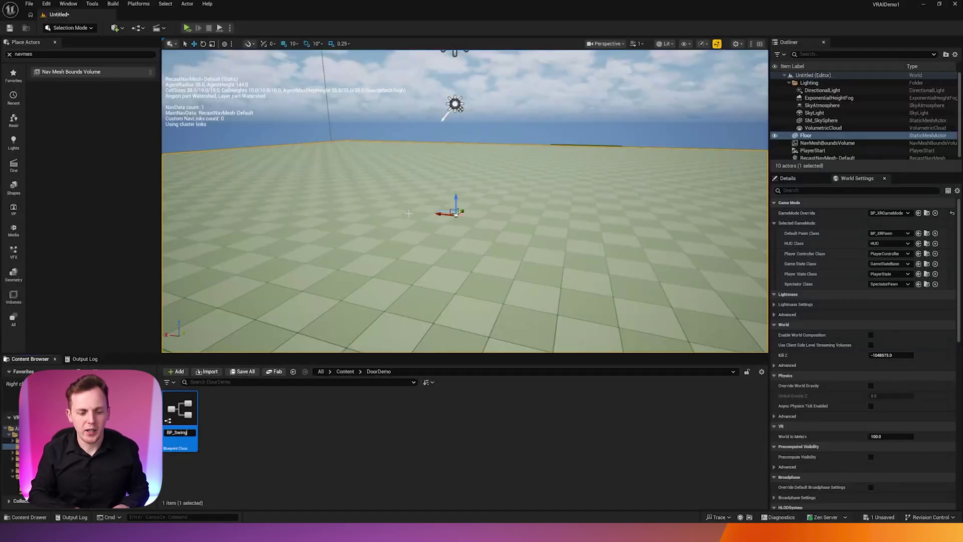
text(ingDoor)
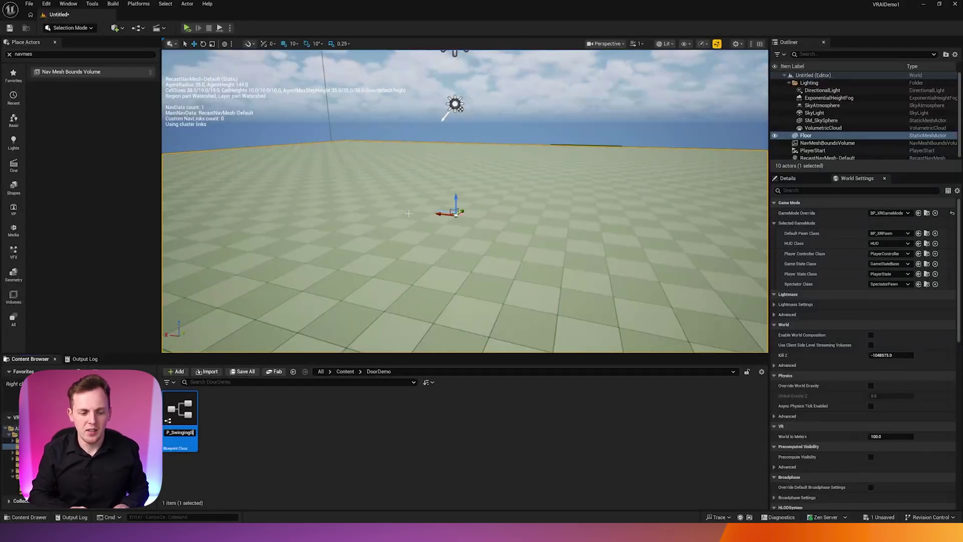
key(Return)
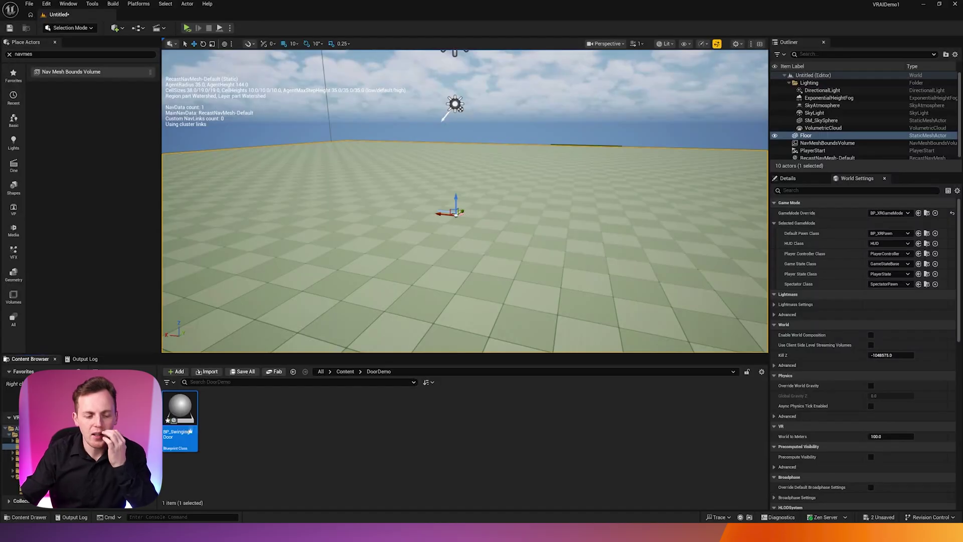
double_click(181, 410)
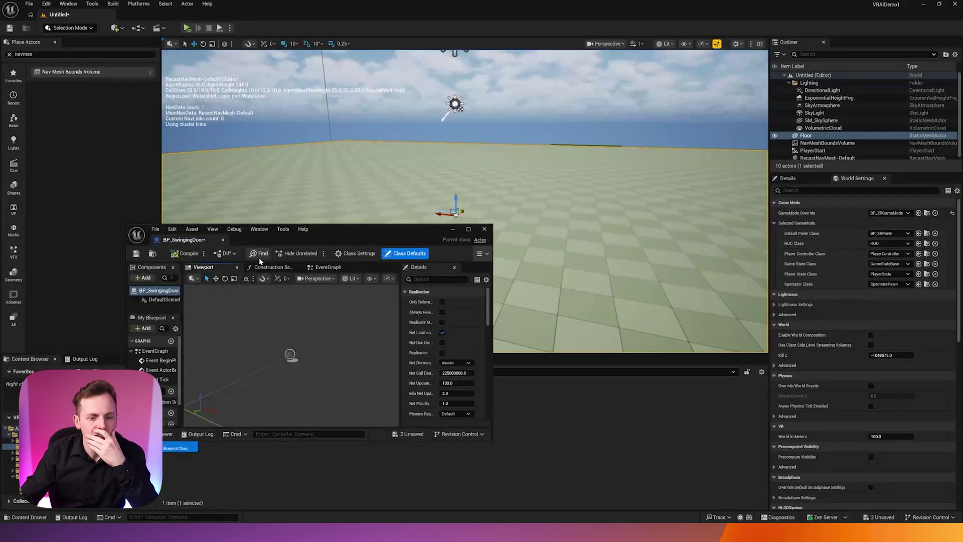
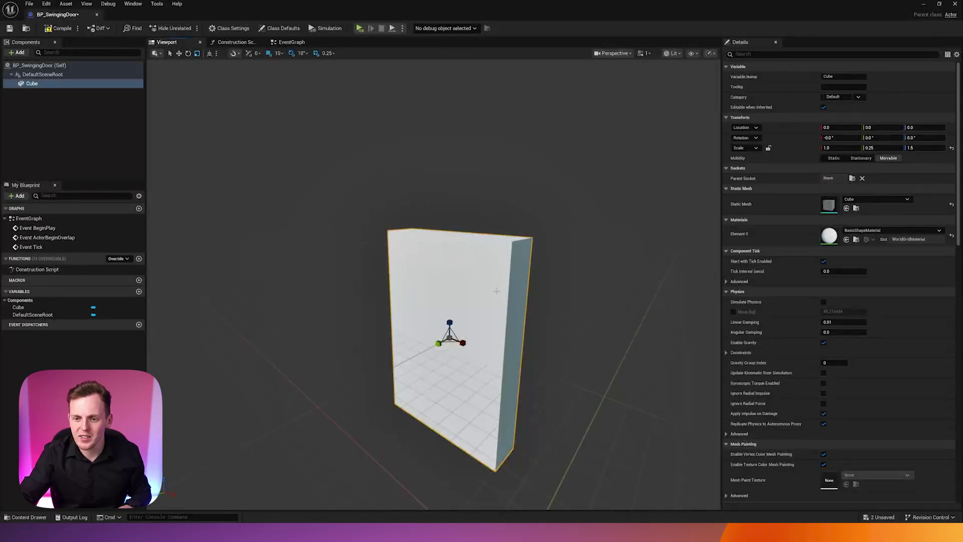
Shape the cube into a door panel by setting its Z scale to 2 and its Y scale to 0.1
click(924, 147)
text(2)
key(Return)
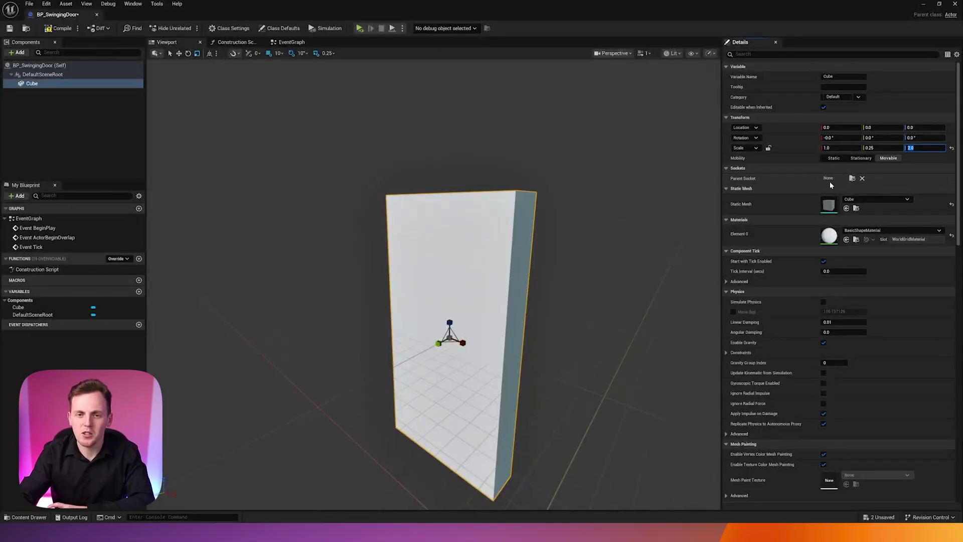
click(882, 148)
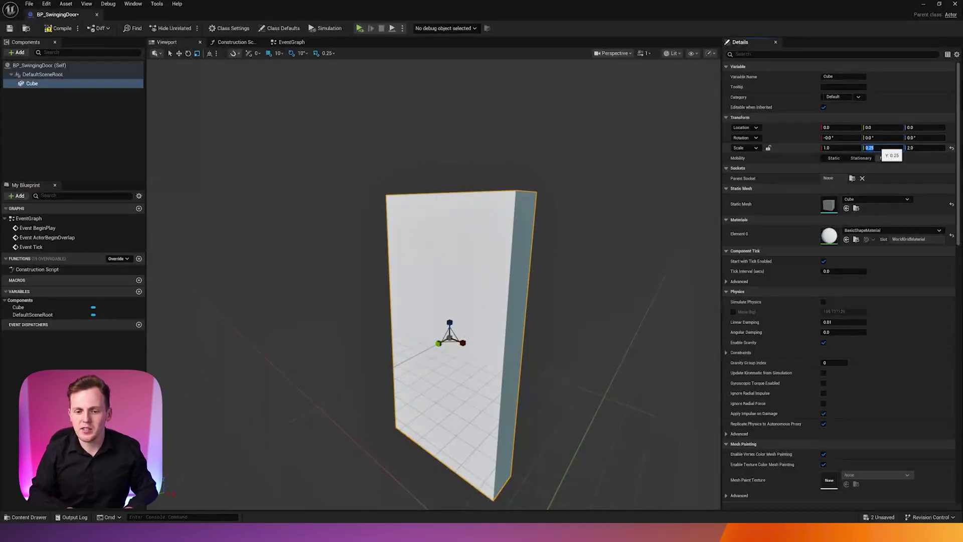
text(0.1)
key(Return)
Raise the door cube to a Z location of 100 so its base sits at the root, and compile the blueprint
drag(554, 293, 457, 325)
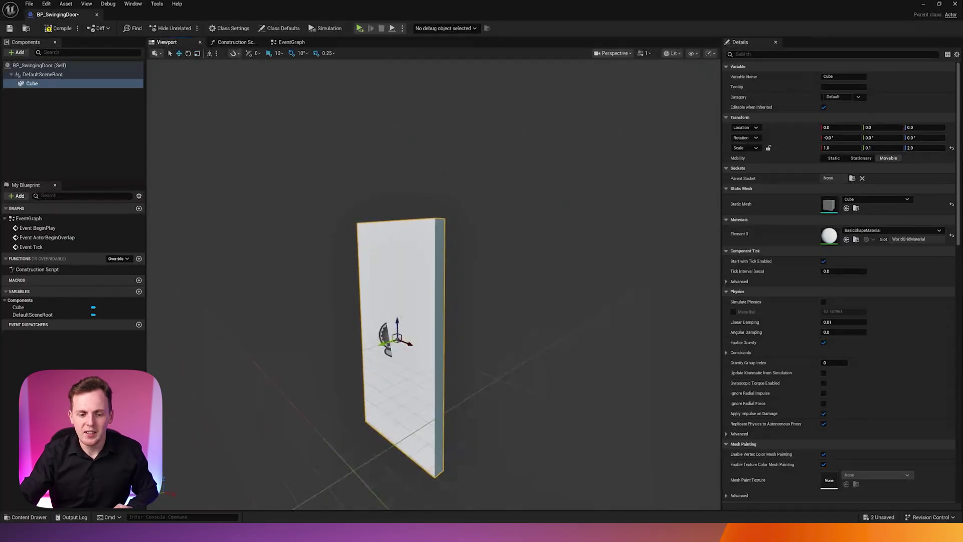
drag(398, 321, 404, 199)
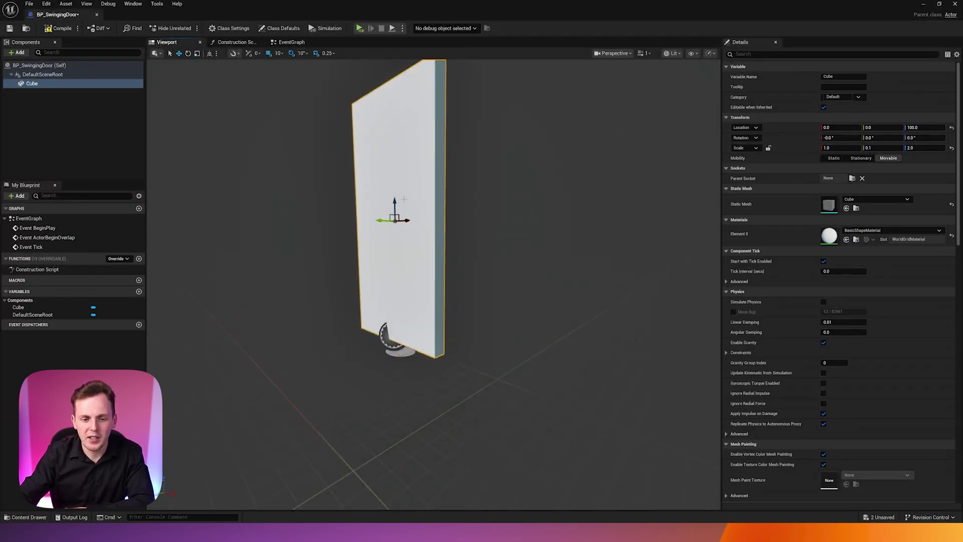
alt+drag(390, 346, 429, 343)
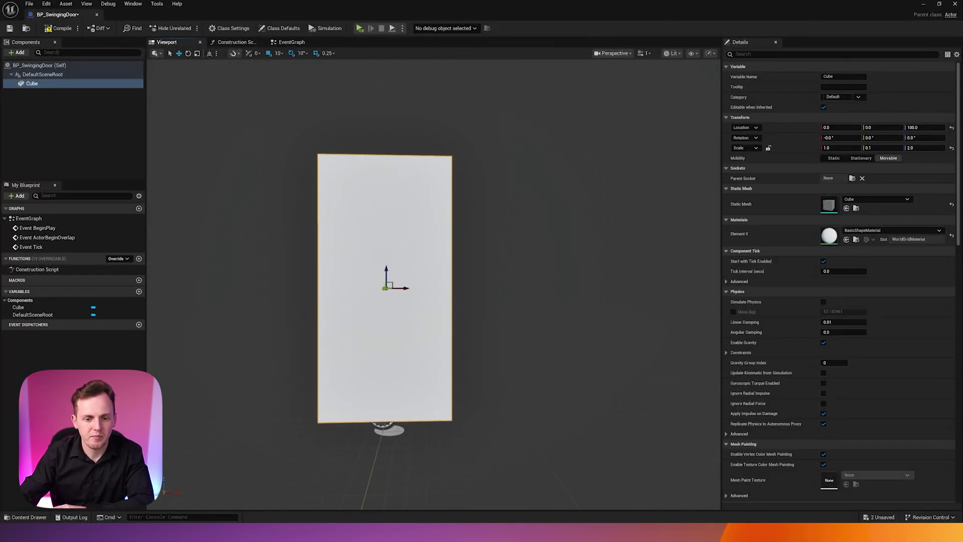
click(60, 29)
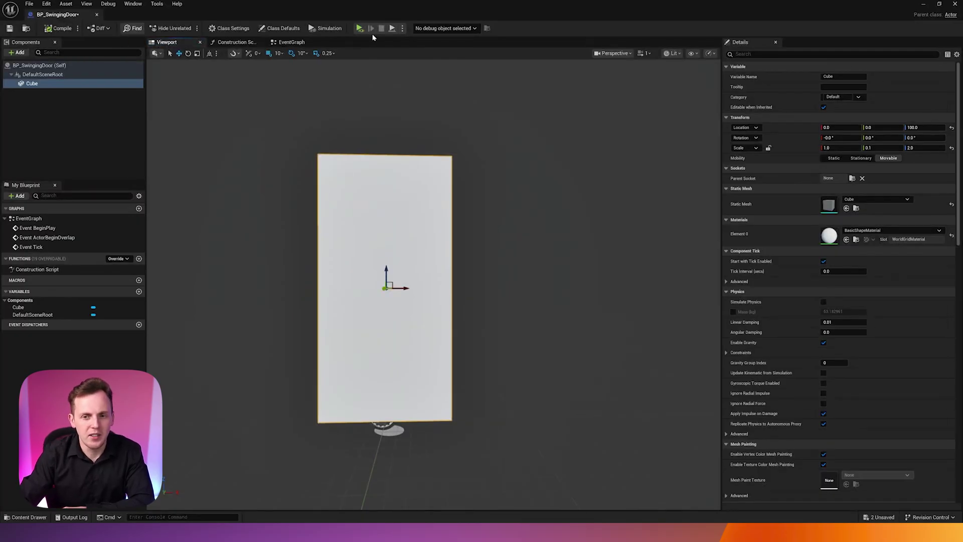
Place an instance of BP_SwingingDoor on the level's floor and reopen its blueprint for editing
click(923, 4)
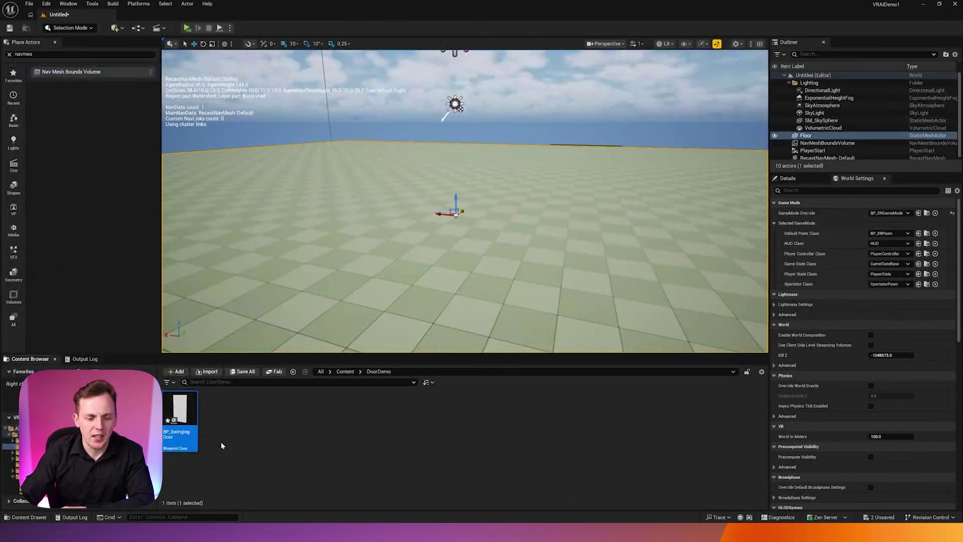
drag(182, 424, 564, 244)
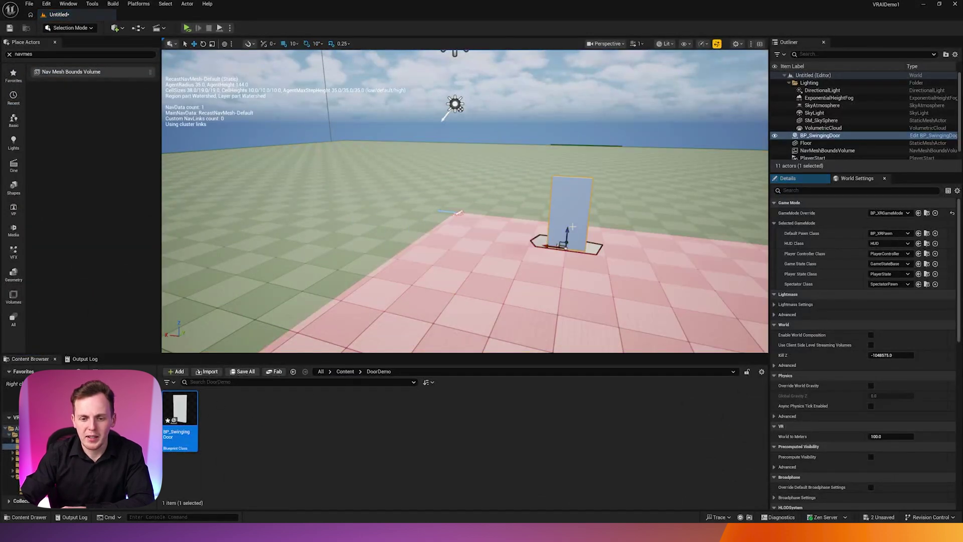
key(f)
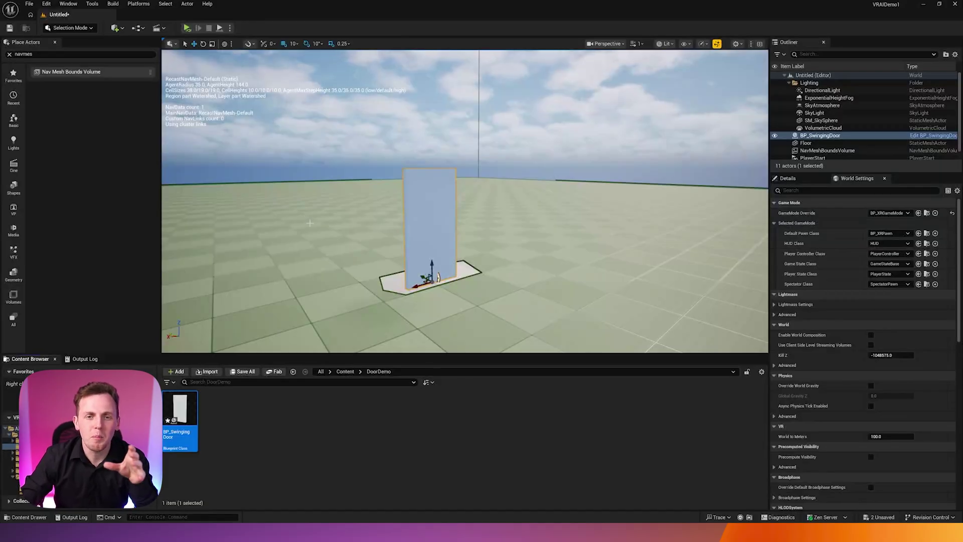
double_click(181, 410)
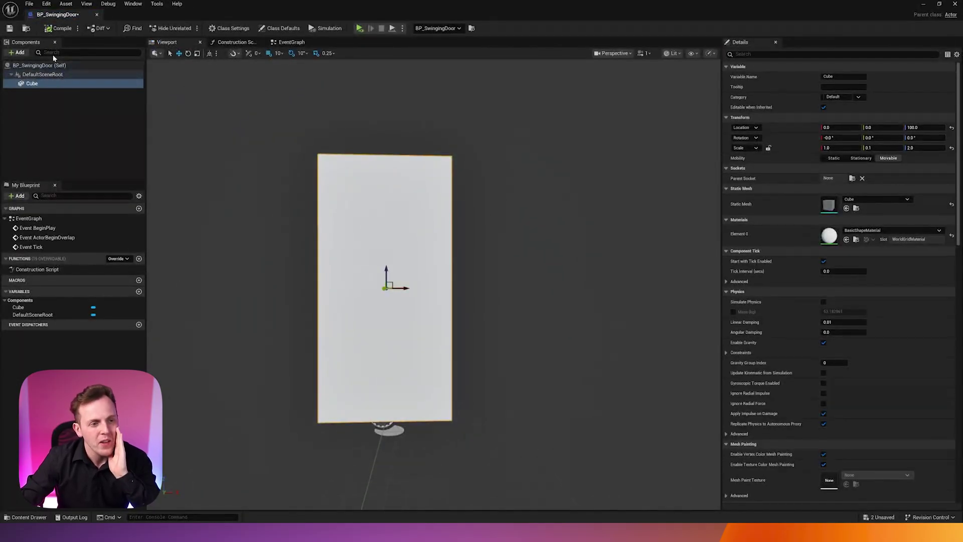
Add a Billboard component under the Cube and name it Hinge_Visual
click(19, 52)
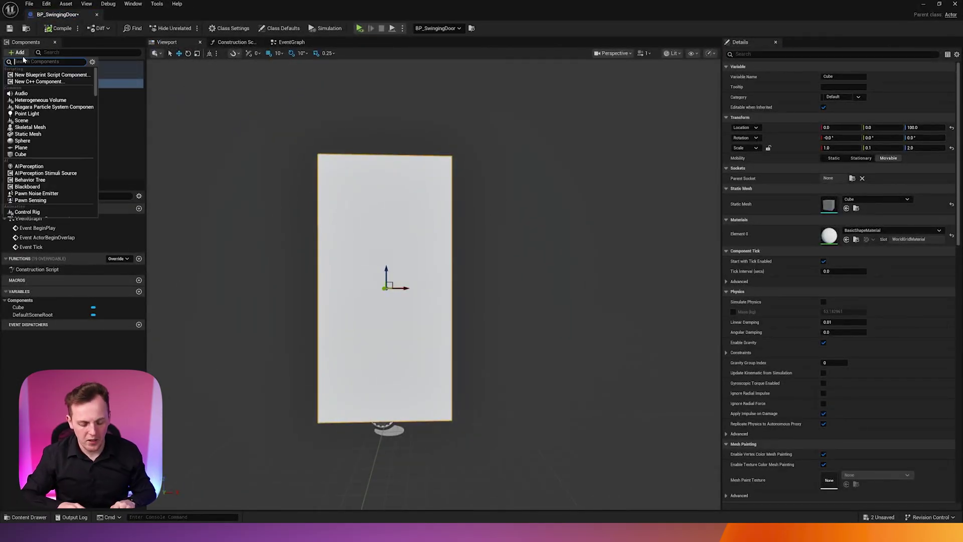
text(billbo)
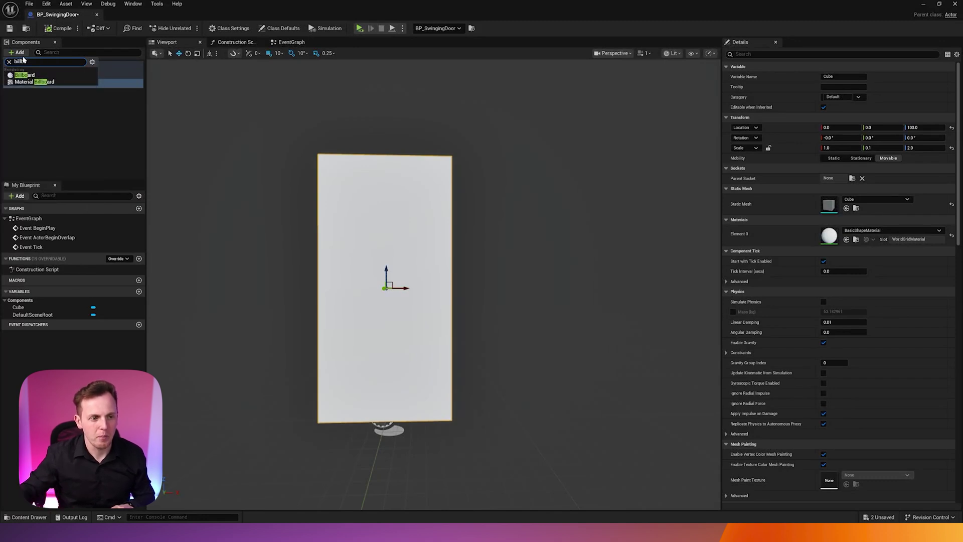
click(25, 75)
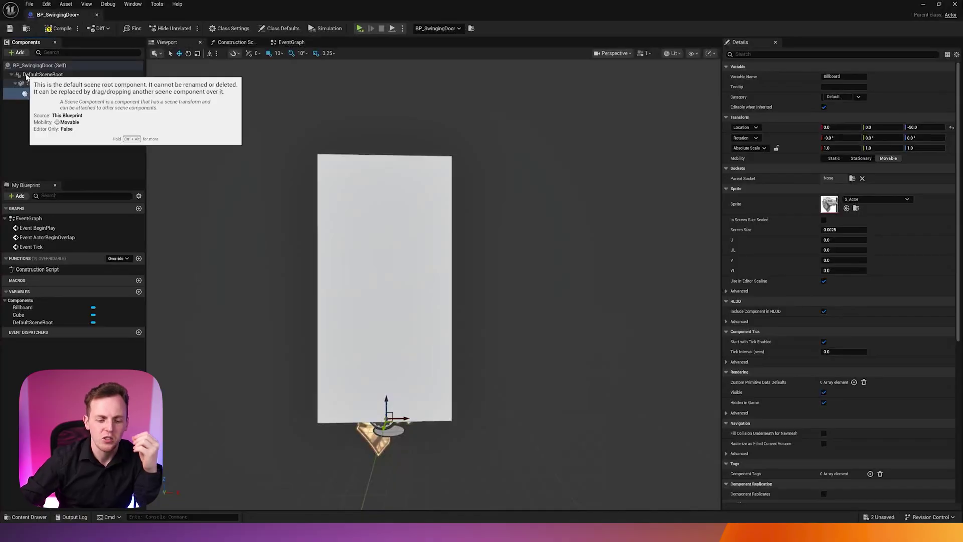
key(F2)
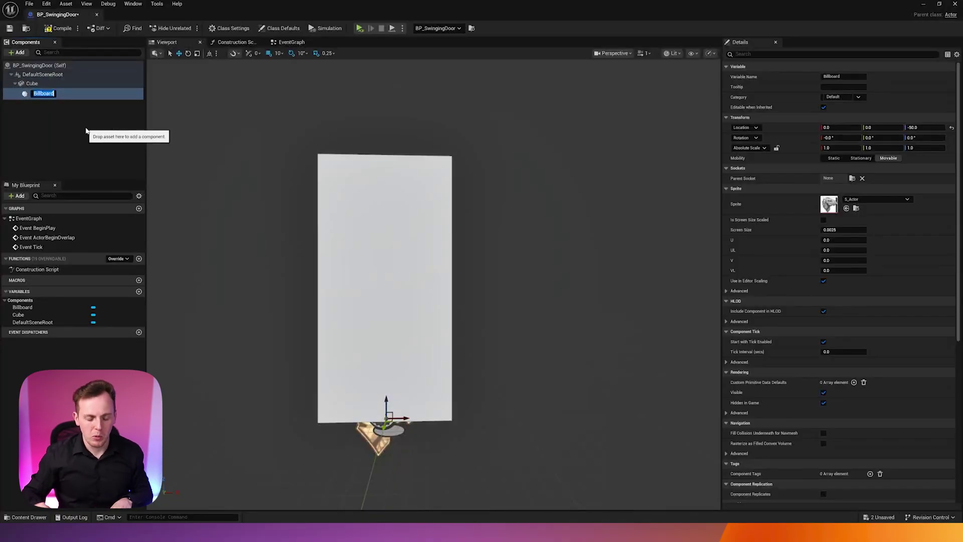
text(Hinge_Visual)
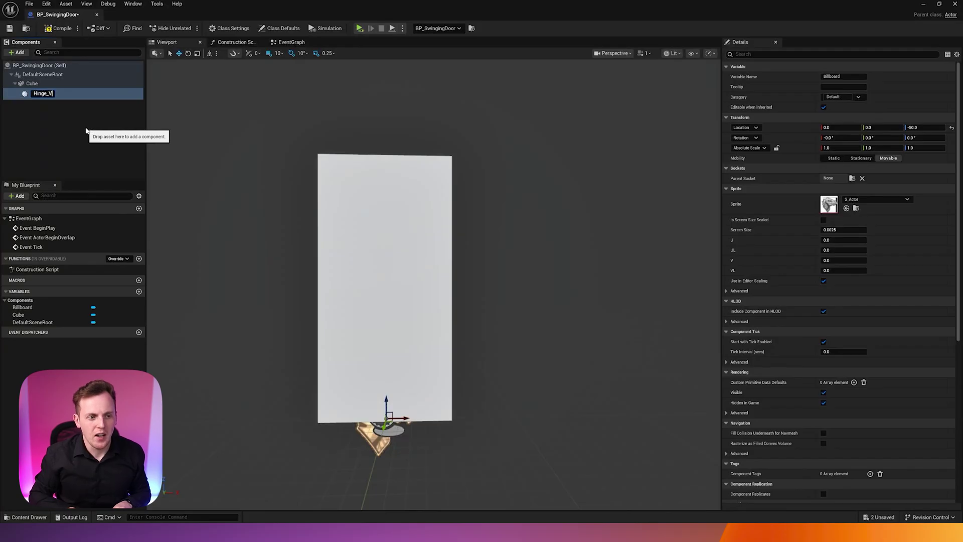
key(Return)
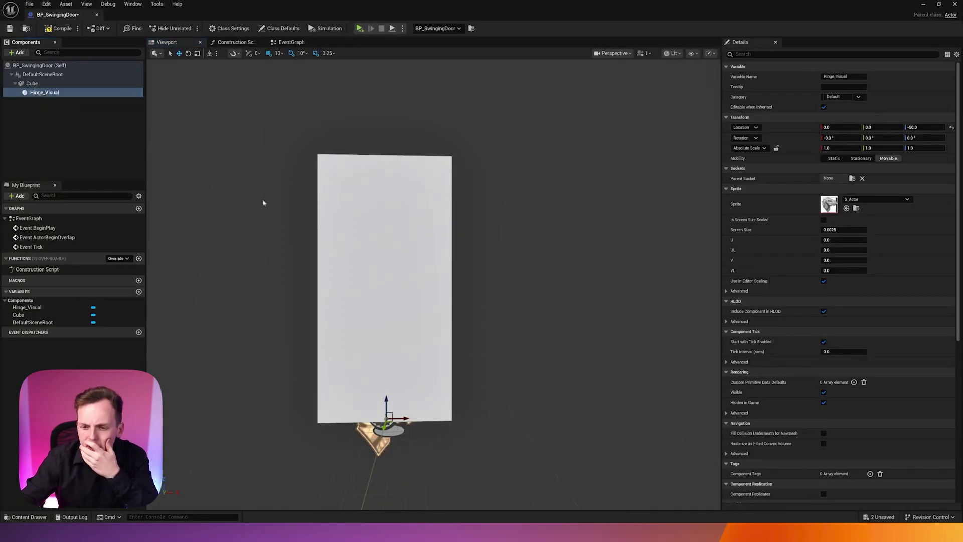
Turn off Hidden in Game for Hinge_Visual, move it to the door's side edge at X -50, Z 5, and compile the blueprint
scroll(815, 296, down, 3)
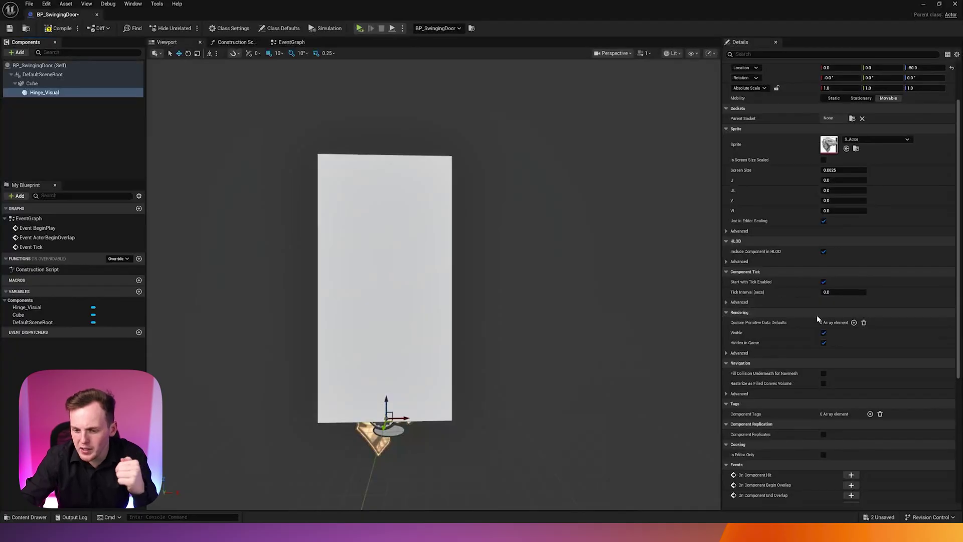
click(823, 343)
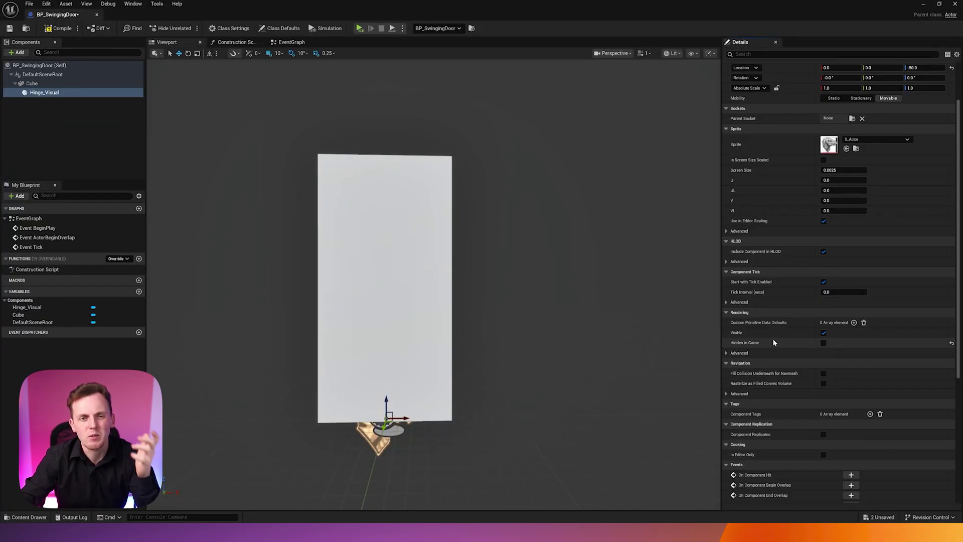
drag(403, 418, 325, 255)
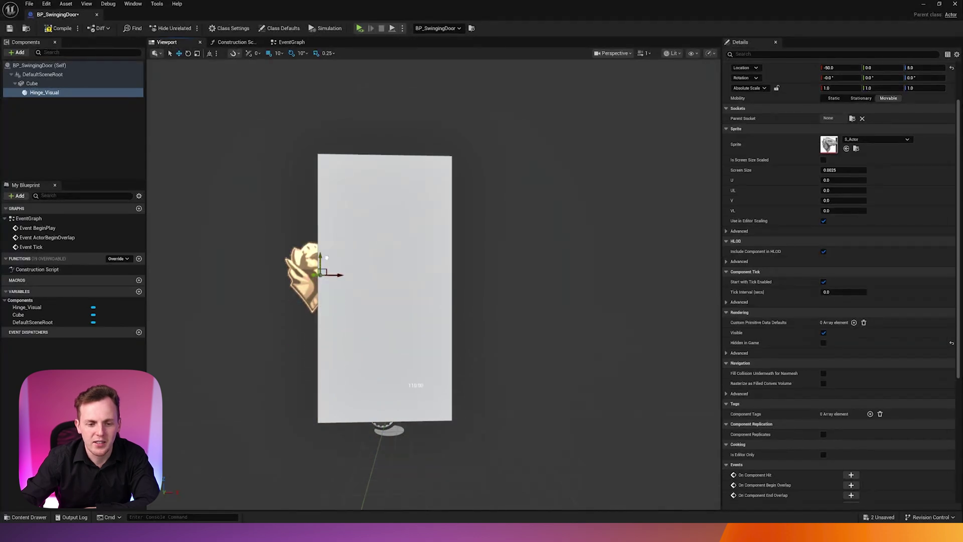
click(60, 28)
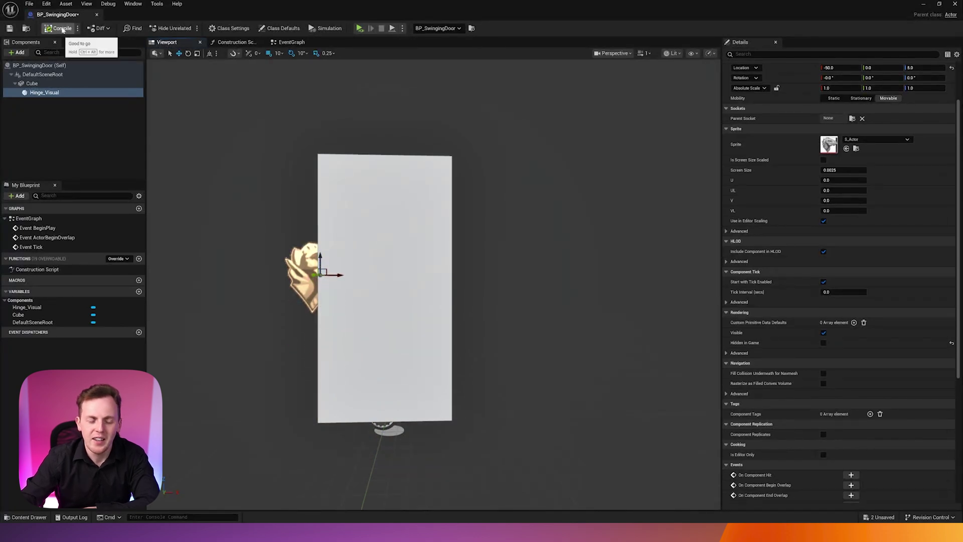
Examine the hinge marker on the door instance in the level and return to the full-size blueprint editor
drag(391, 14, 472, 311)
right_drag(452, 210, 403, 210)
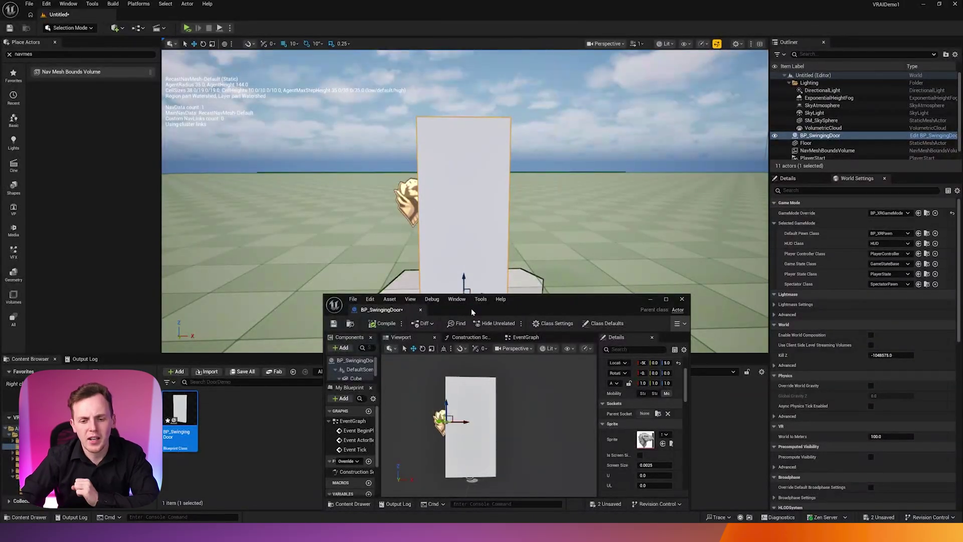
double_click(471, 308)
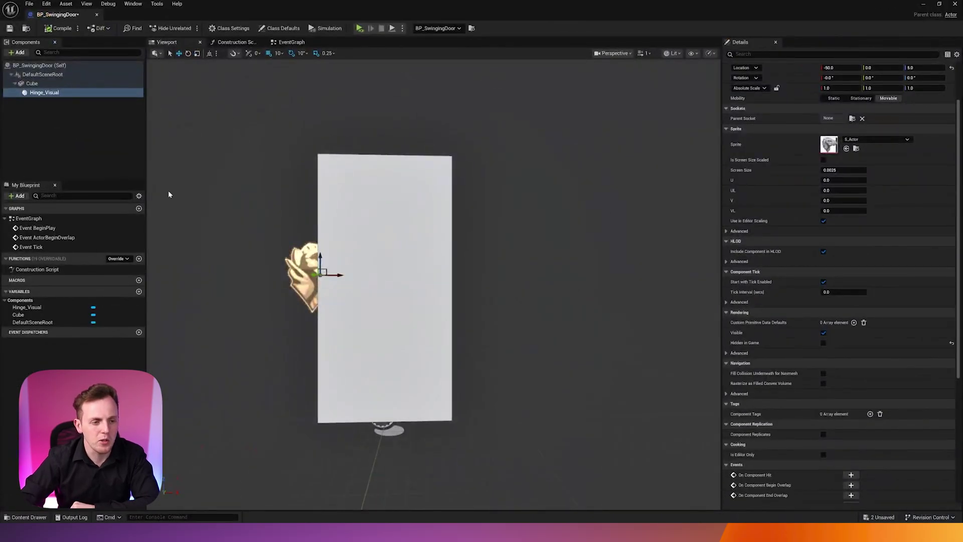
Rename the Cube component as Door_Visual
click(32, 84)
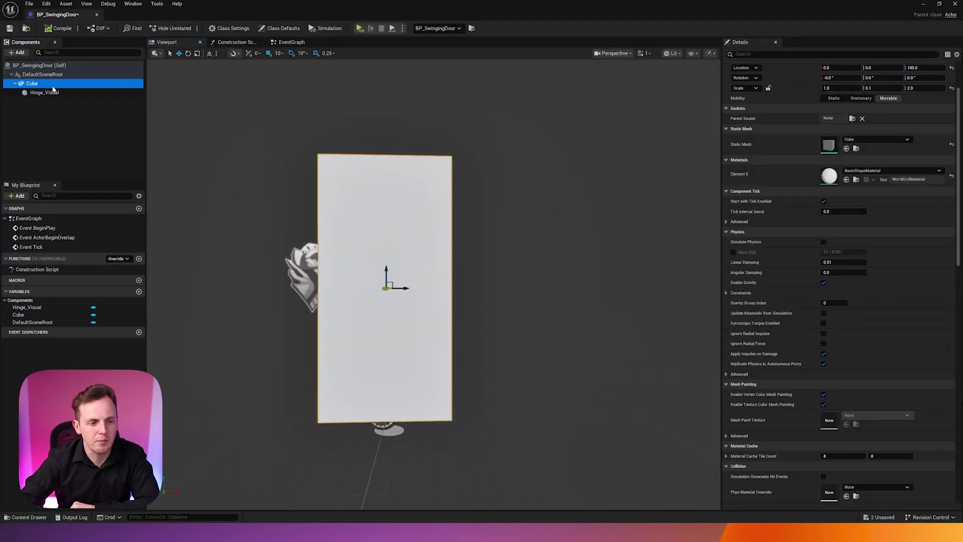
right_click(32, 88)
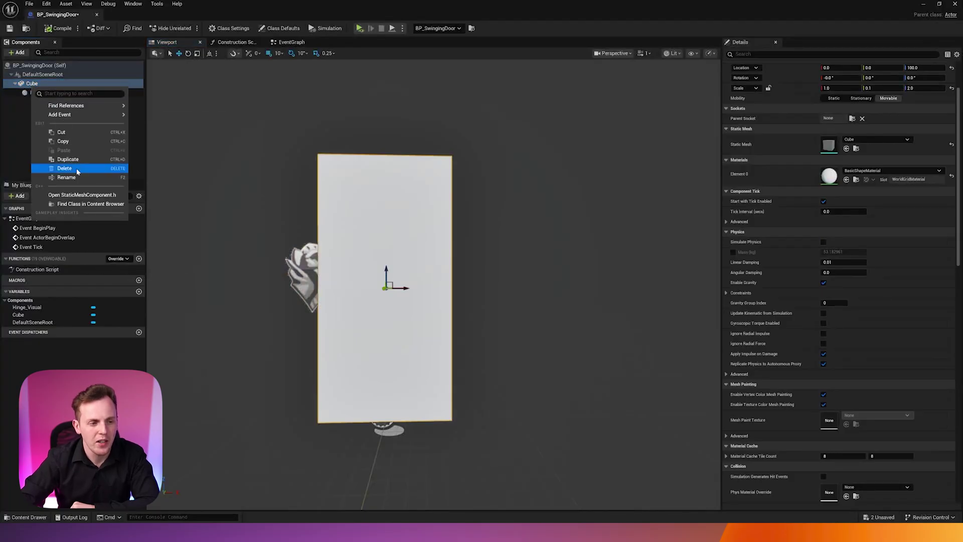
click(66, 177)
text(D)
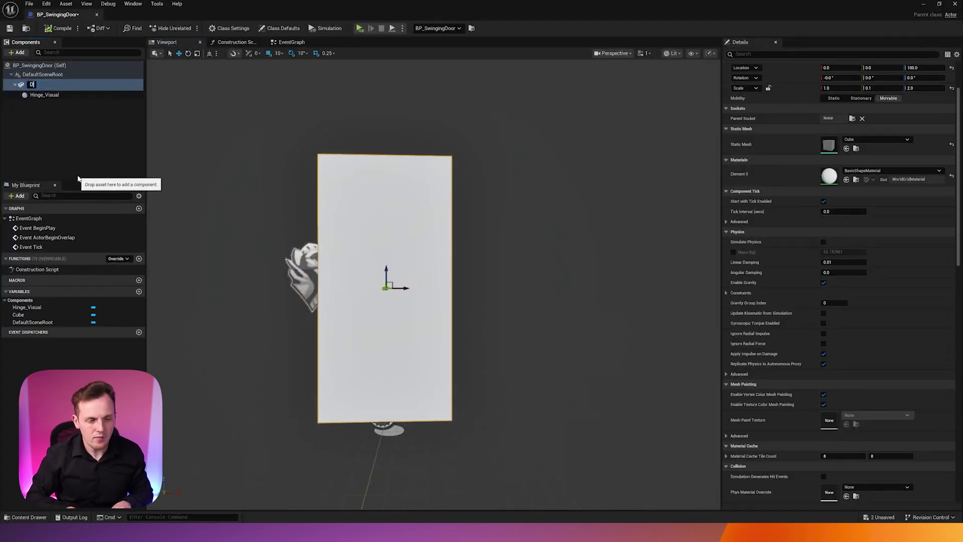
text(oor_Visual)
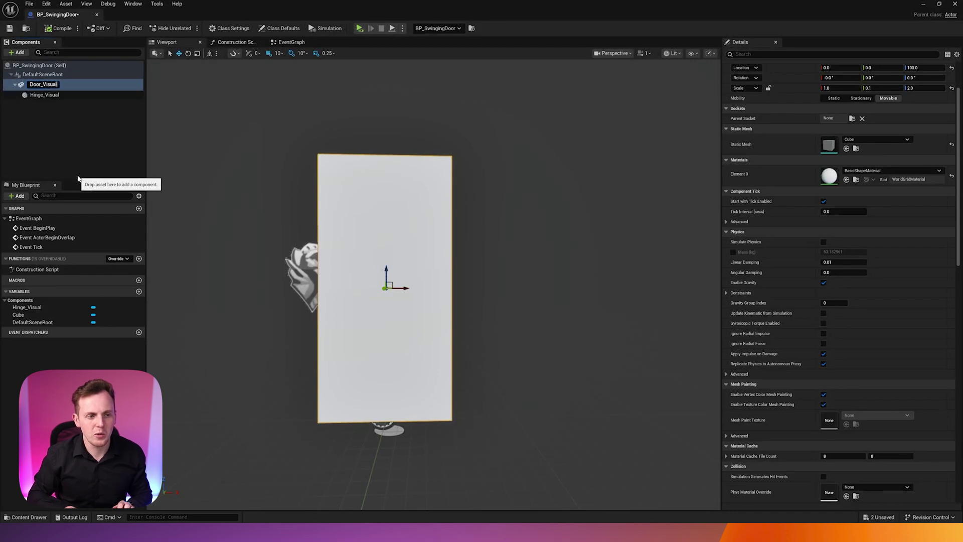
key(Return)
Add a Physics Constraint component and make it the blueprint's root in place of DefaultSceneRoot
click(60, 110)
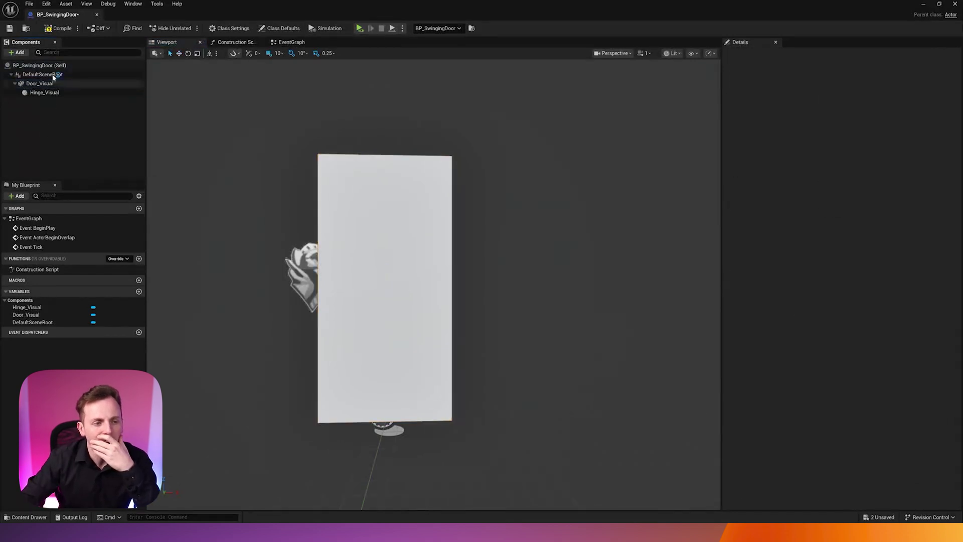
click(10, 52)
text(phy)
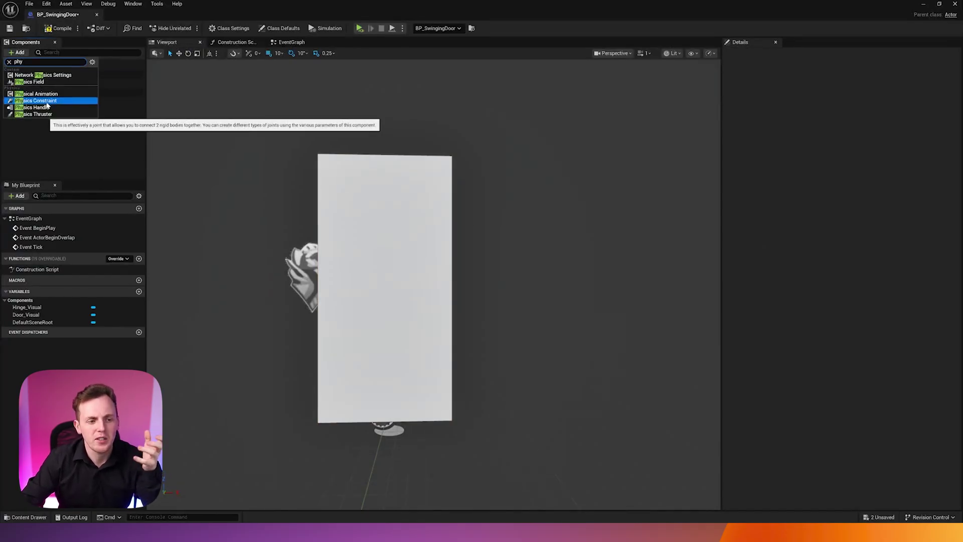
click(47, 101)
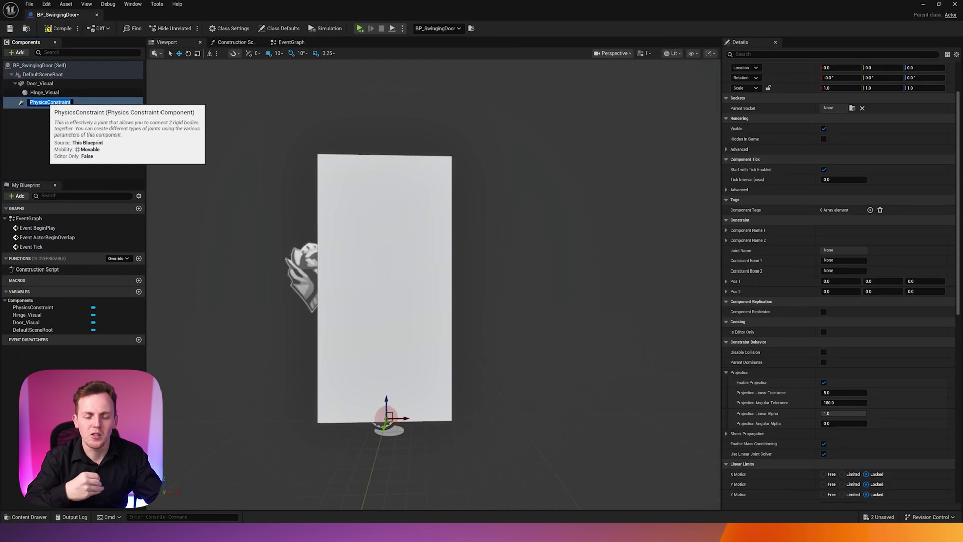
click(44, 103)
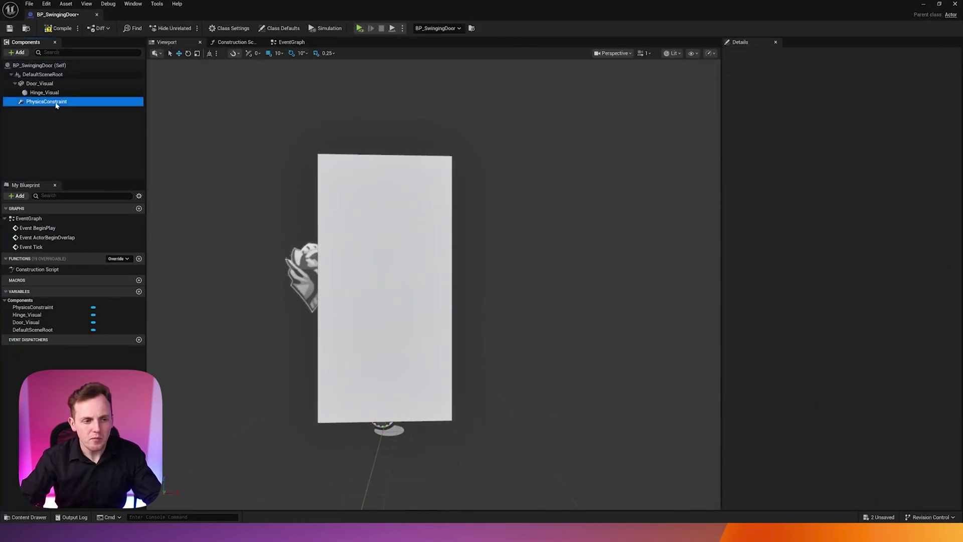
drag(46, 107, 63, 75)
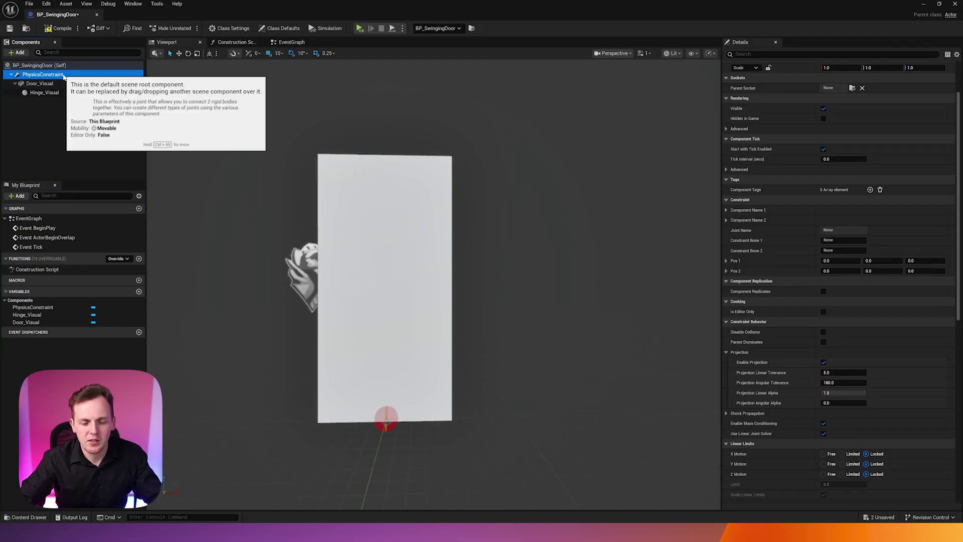
Move Door_Visual together with its hinge marker to X 50 so the hinge edge lines up with the constraint
right_drag(361, 271, 472, 394)
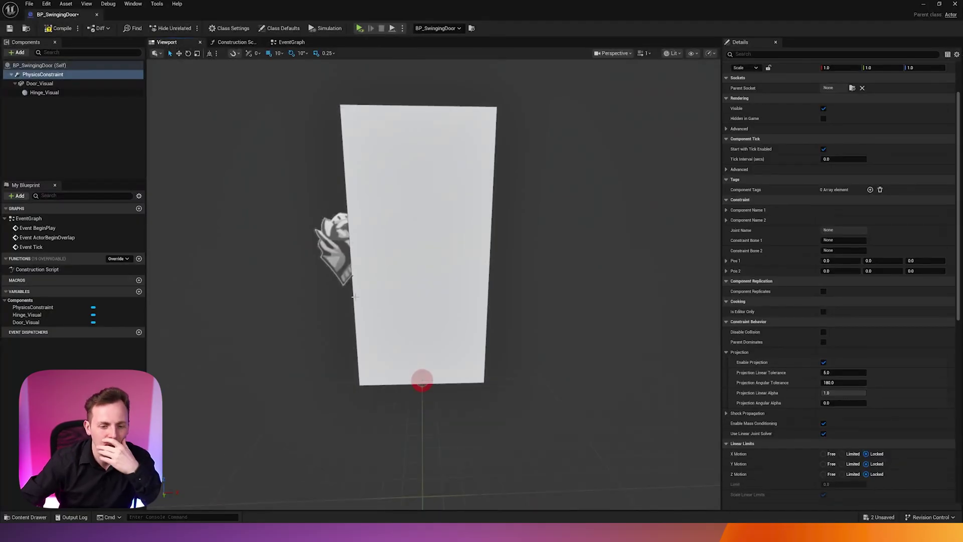
click(359, 321)
ctrl+click(341, 268)
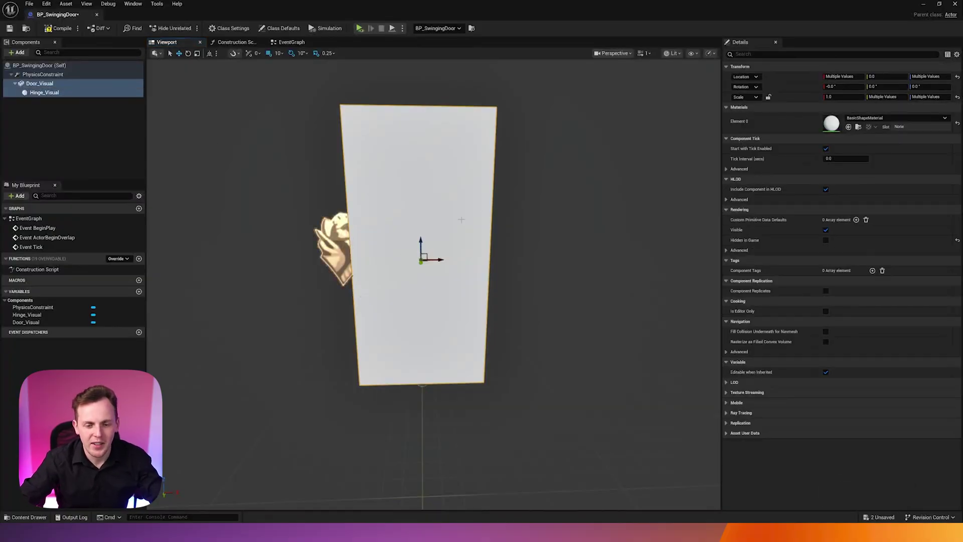
drag(441, 260, 510, 256)
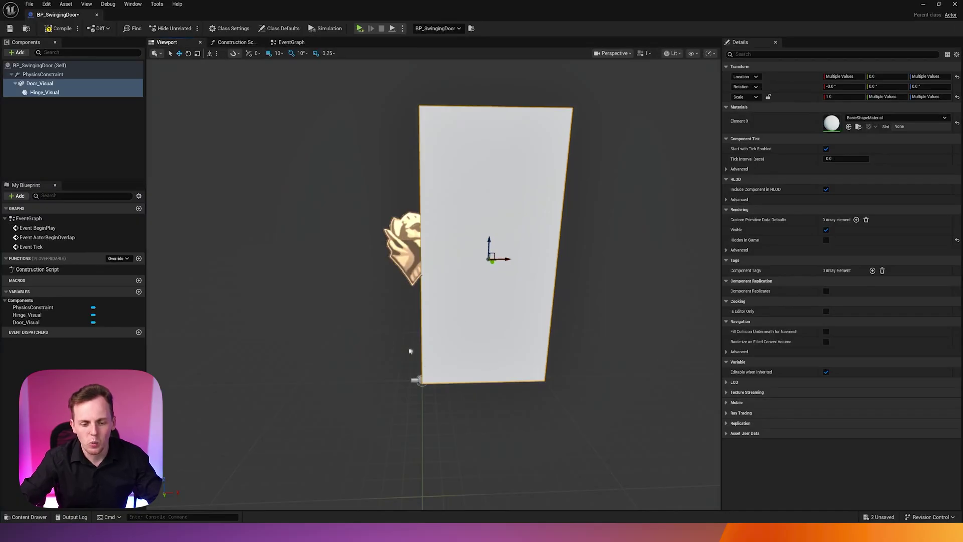
right_drag(439, 320, 506, 321)
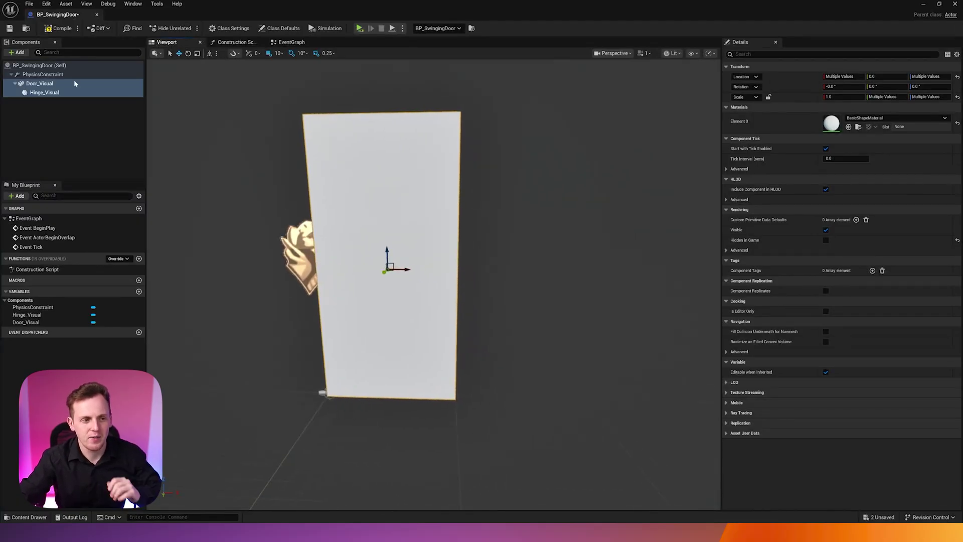
Set the constraint's Swing 1 motion to Limited with a limit of 90, lock Swing 2 and Twist motion, and compile the blueprint
click(73, 76)
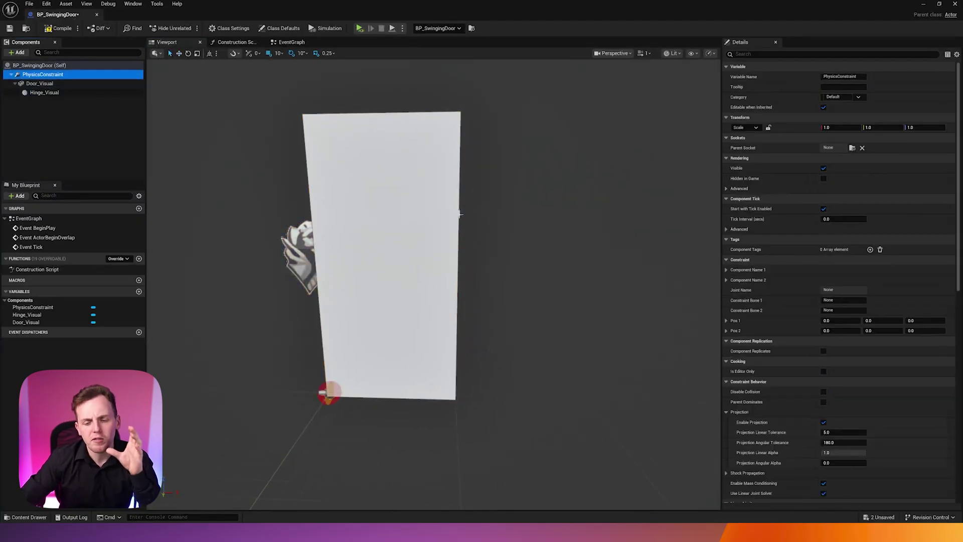
scroll(788, 301, down, 5)
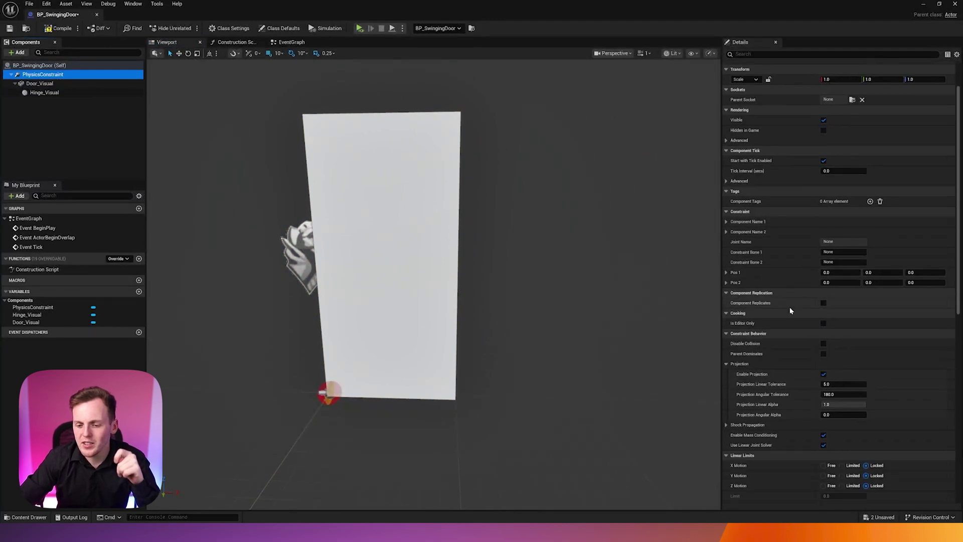
scroll(790, 309, up, 5)
scroll(788, 308, down, 4)
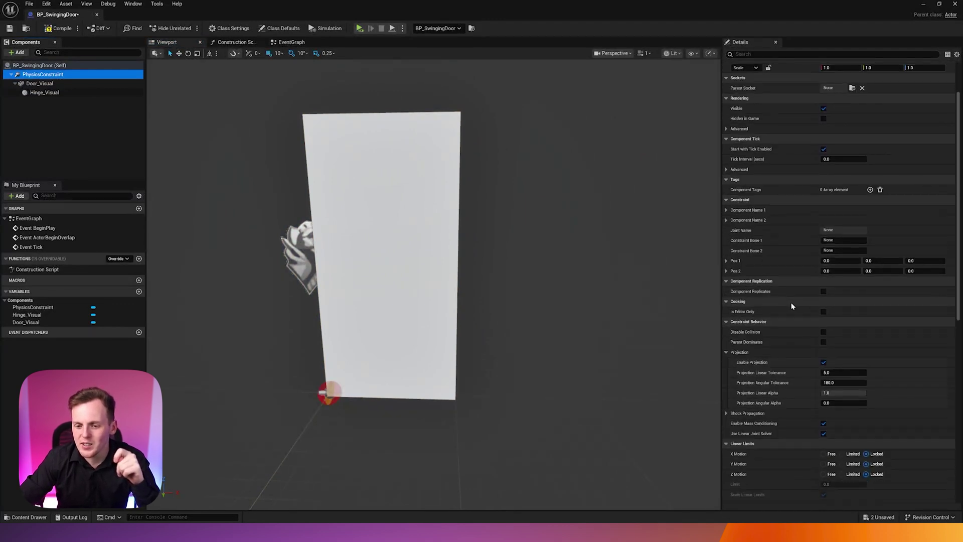
scroll(779, 311, down, 5)
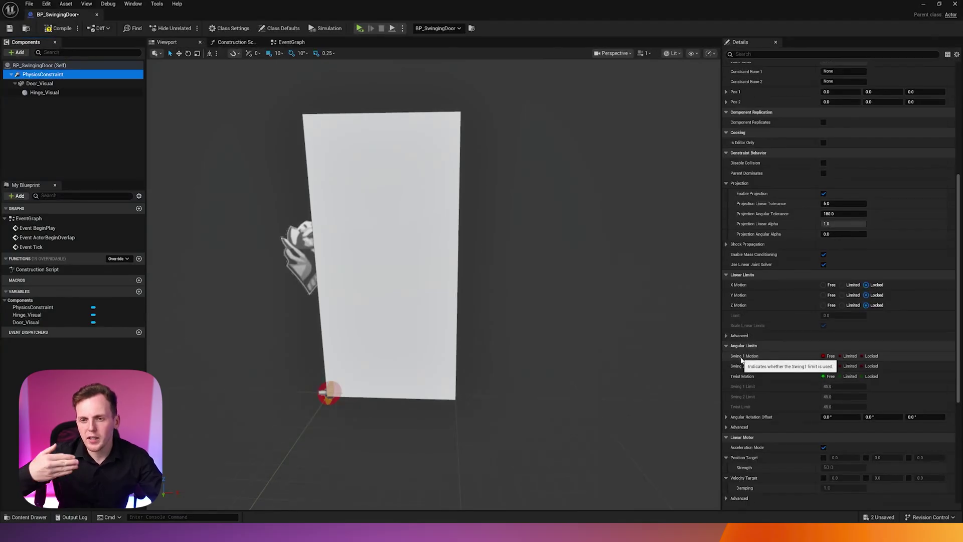
click(841, 356)
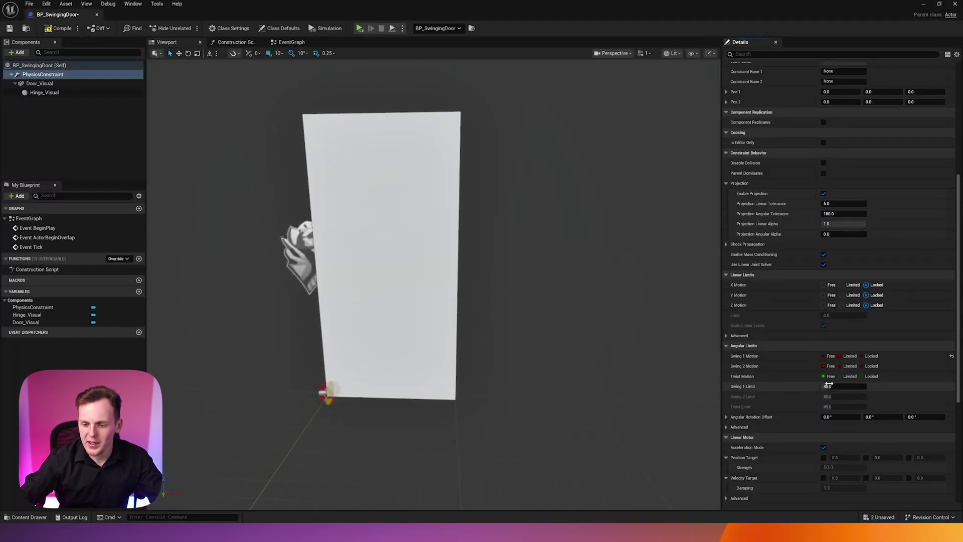
click(860, 377)
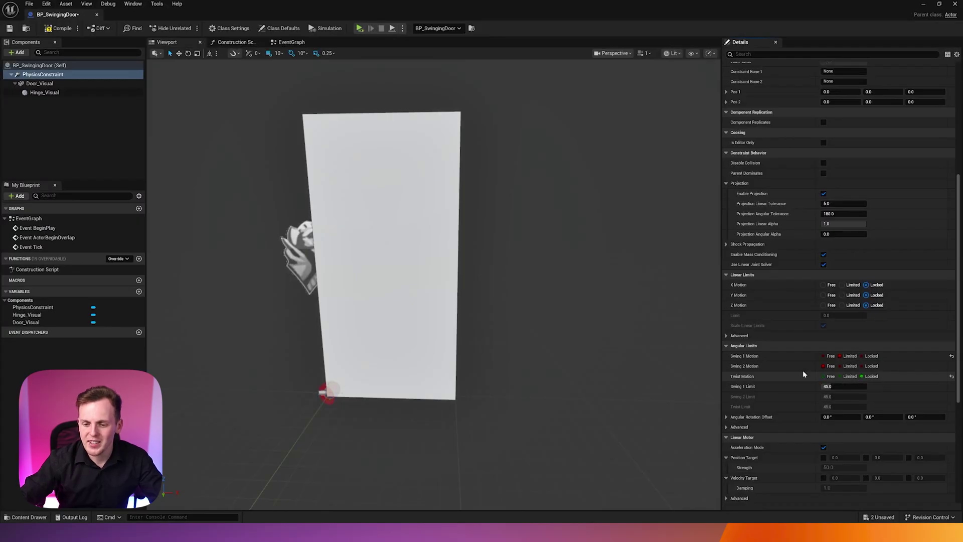
click(864, 366)
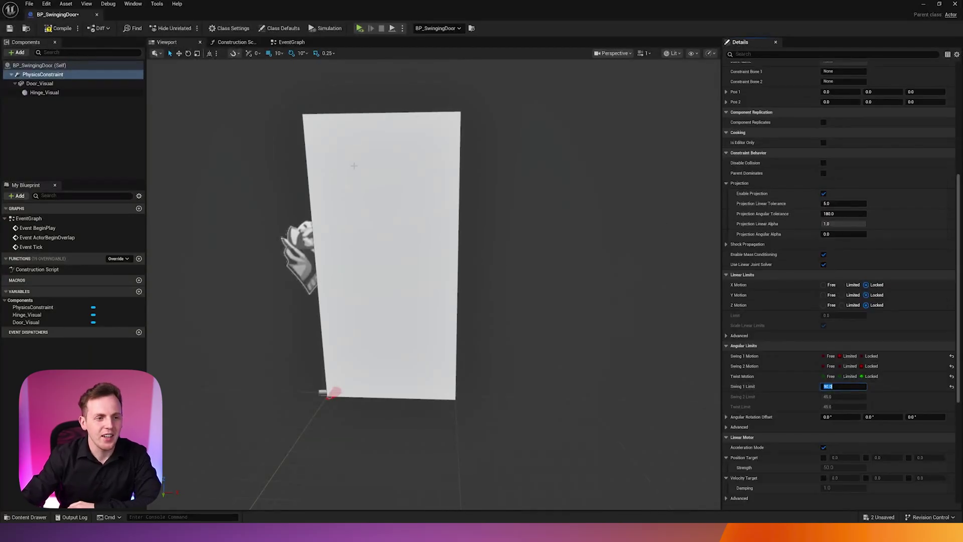
click(98, 71)
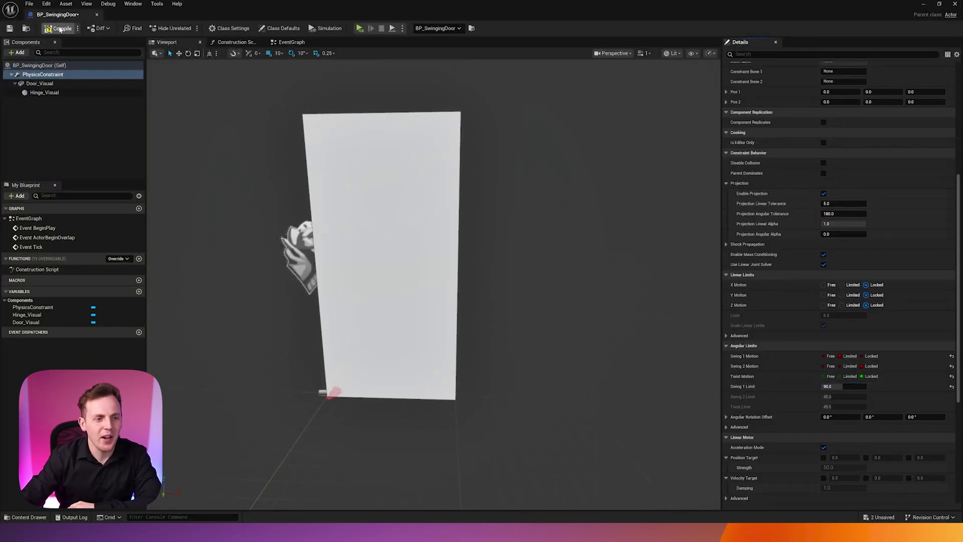
click(10, 28)
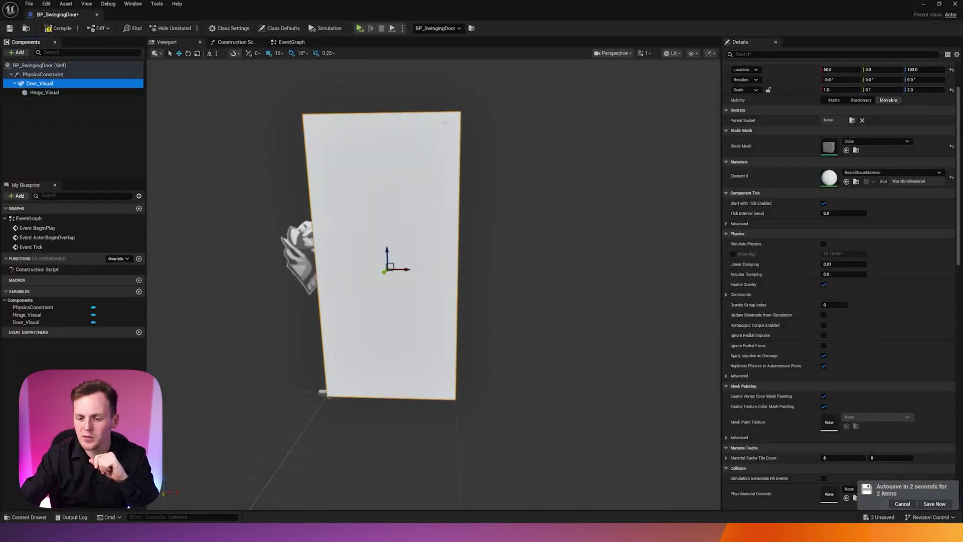
Enable Simulate Physics on the Door_Visual mesh
click(823, 245)
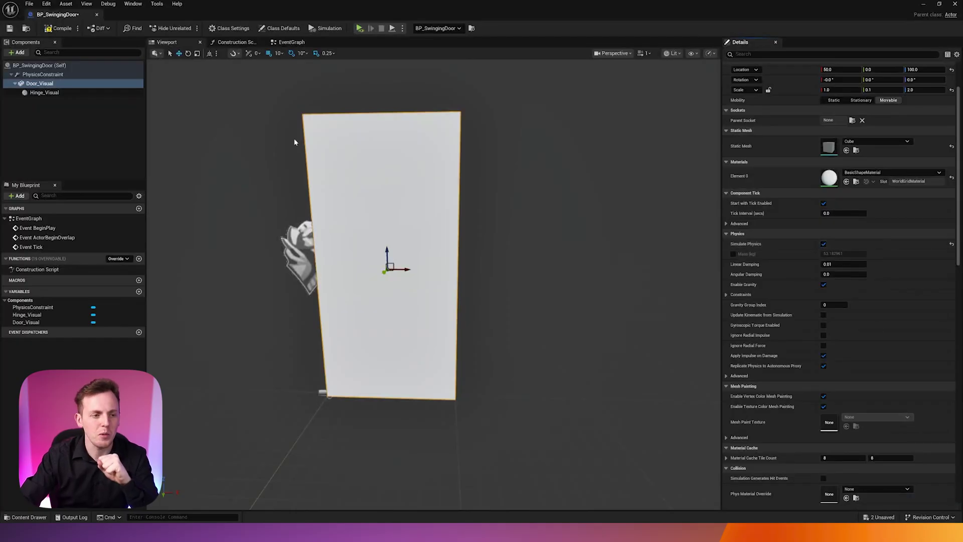
Set the Physics Constraint's Component Name 1 to Door_Visual and compile the blueprint
click(44, 74)
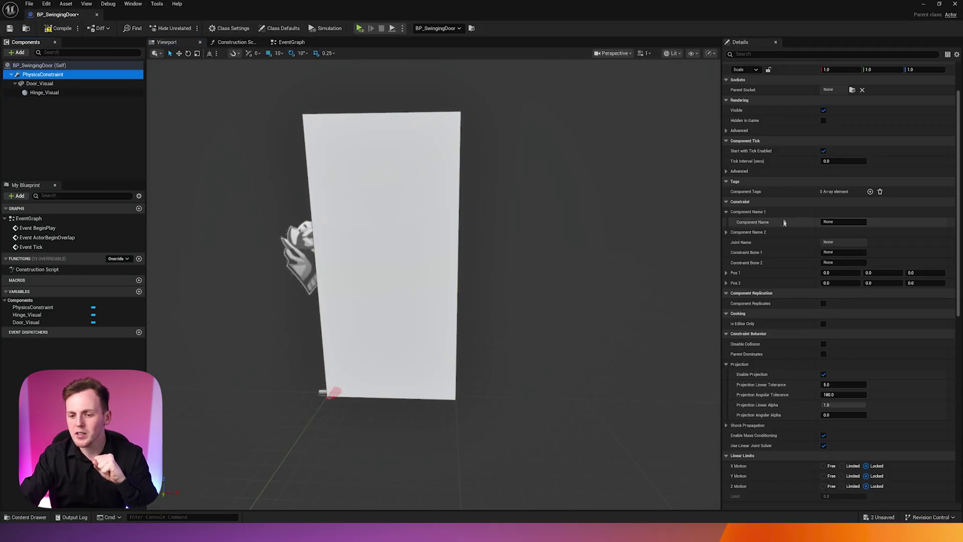
click(727, 211)
click(726, 211)
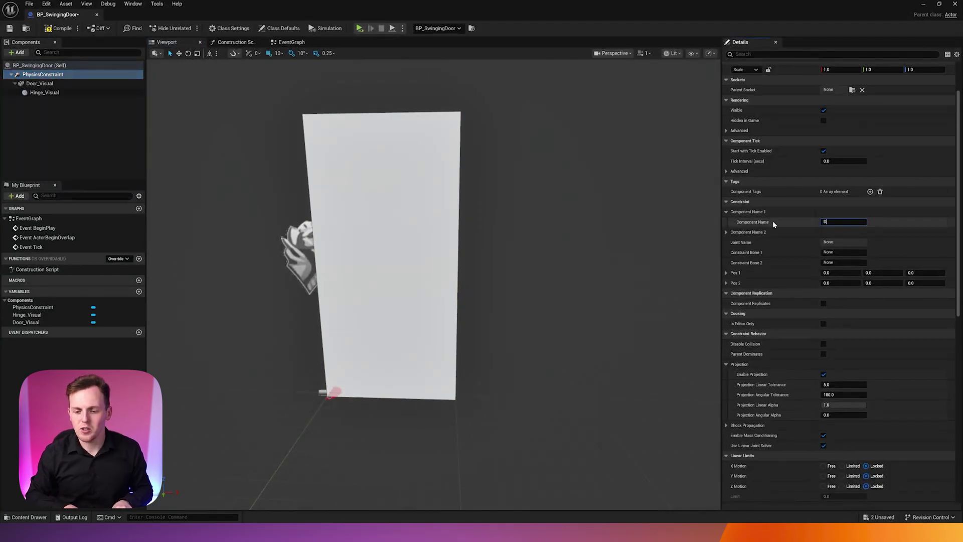
text(isual)
key(Return)
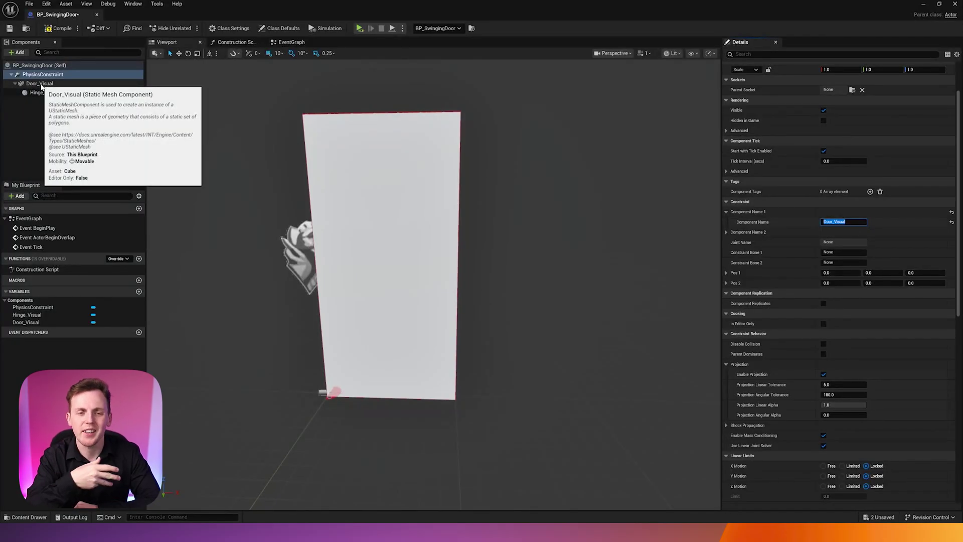
click(59, 29)
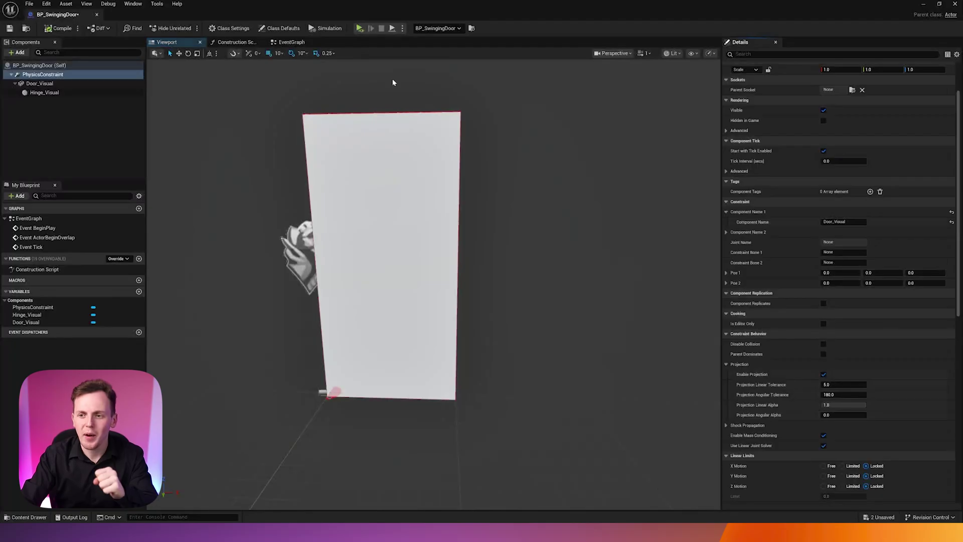
Back in the level, reposition the PlayerStart in front of the swinging door and rotate it to face the door
click(924, 3)
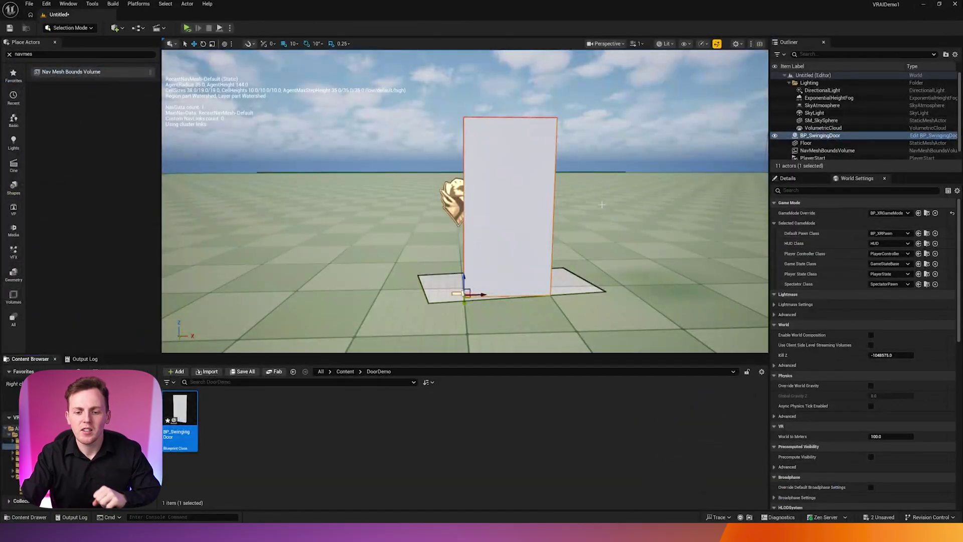
right_drag(467, 200, 419, 234)
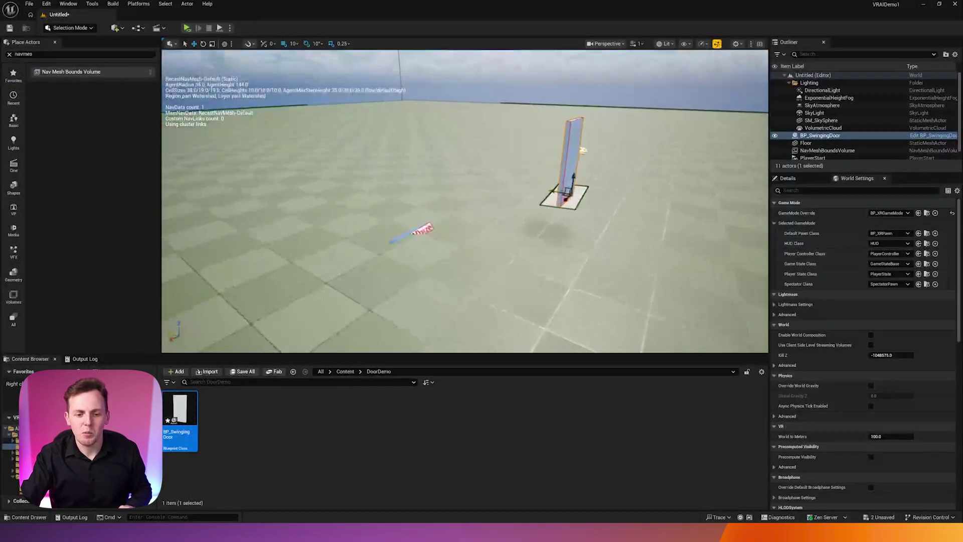
click(414, 225)
drag(406, 228, 740, 231)
mouse_move(660, 264)
right_down()
mouse_move(692, 261)
mouse_move(660, 263)
right_up()
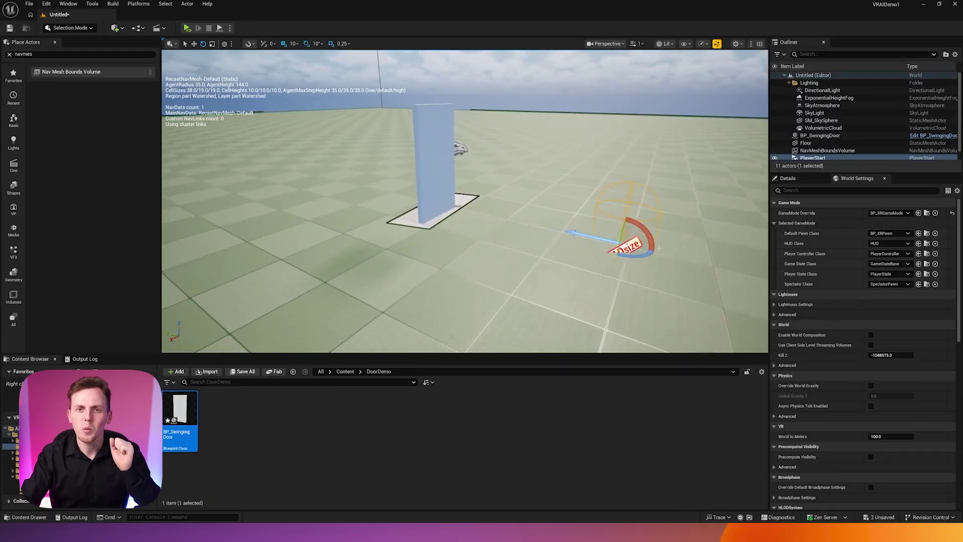